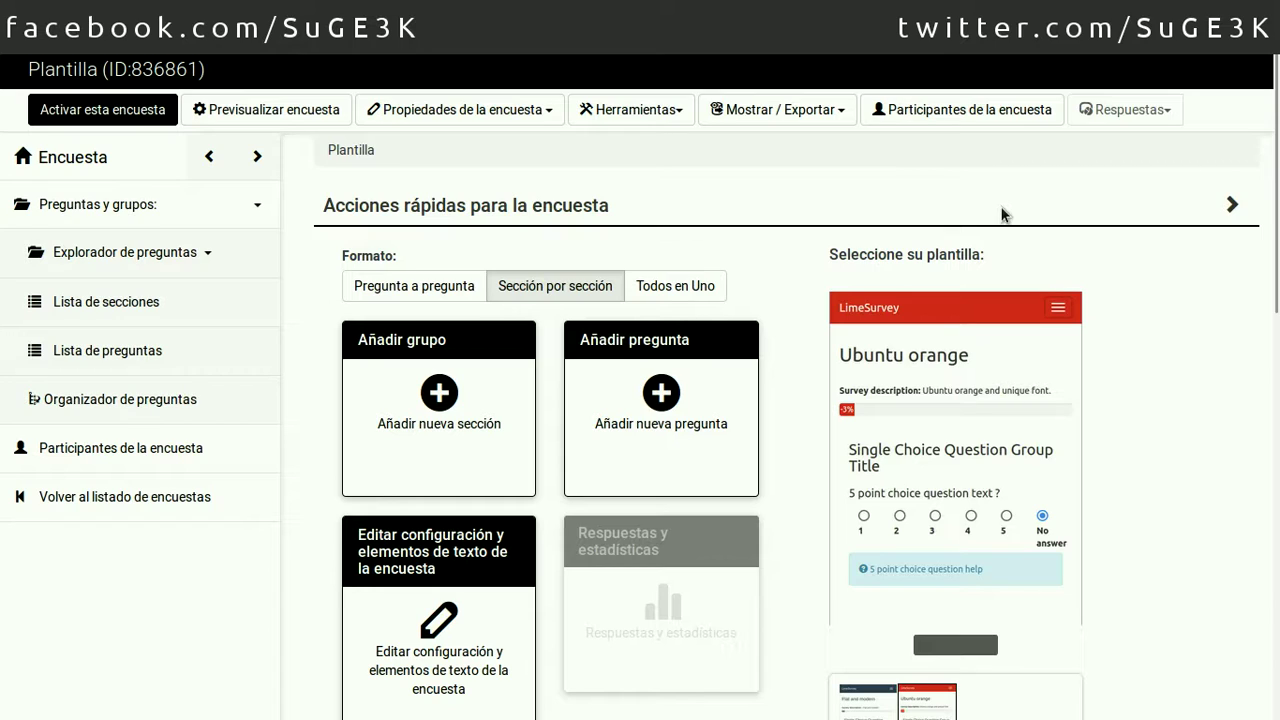
# - Start a new question in the Plantilla survey and give it the code A2
pyautogui.click(201, 258)
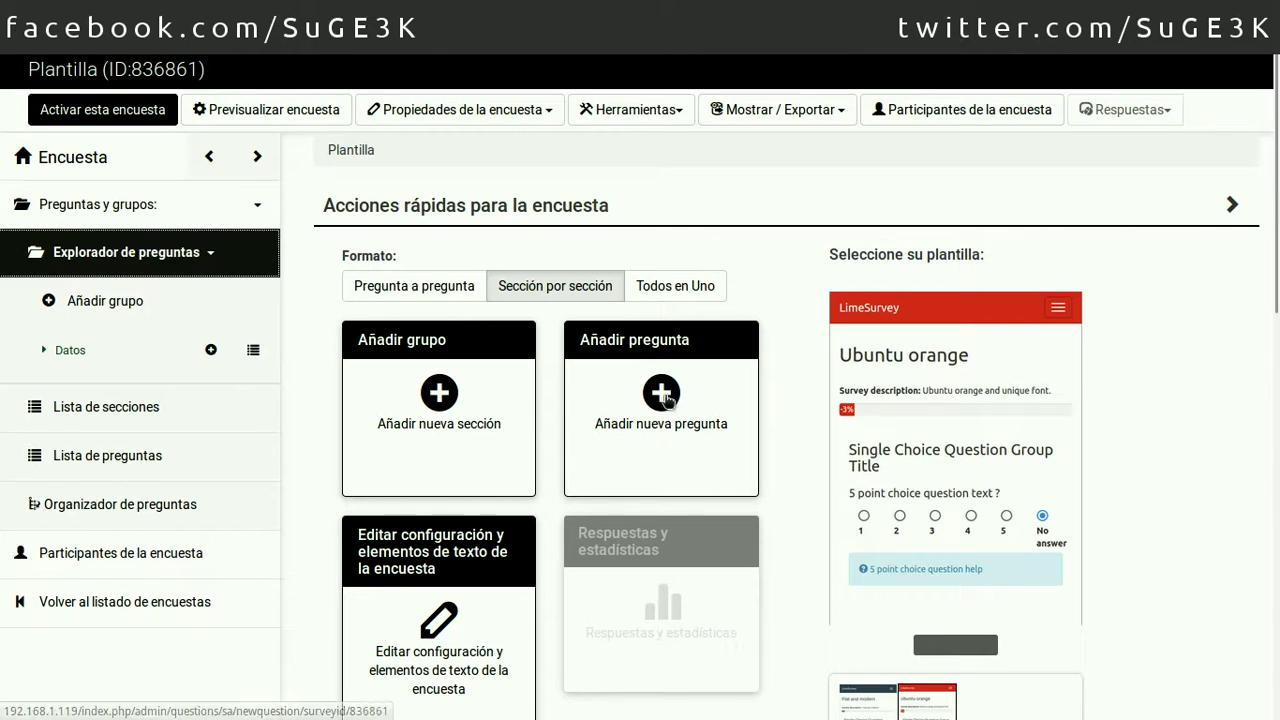
pyautogui.click(663, 394)
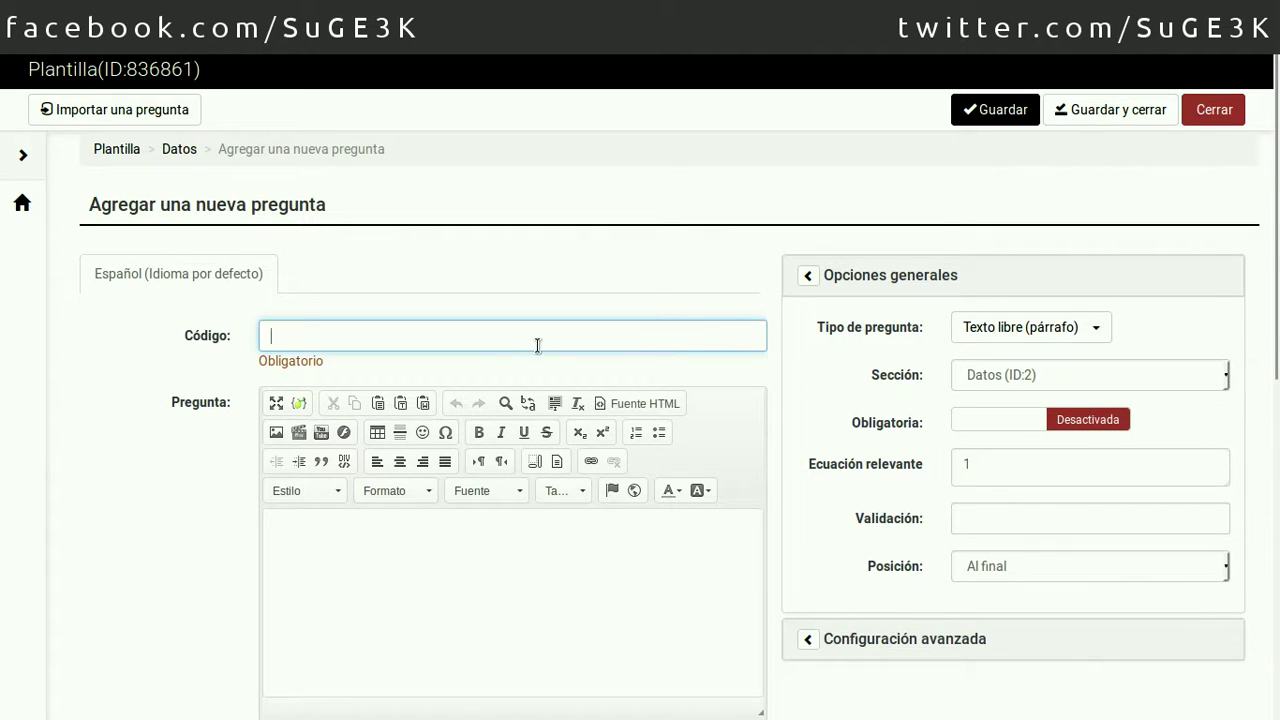
pyautogui.write('A')
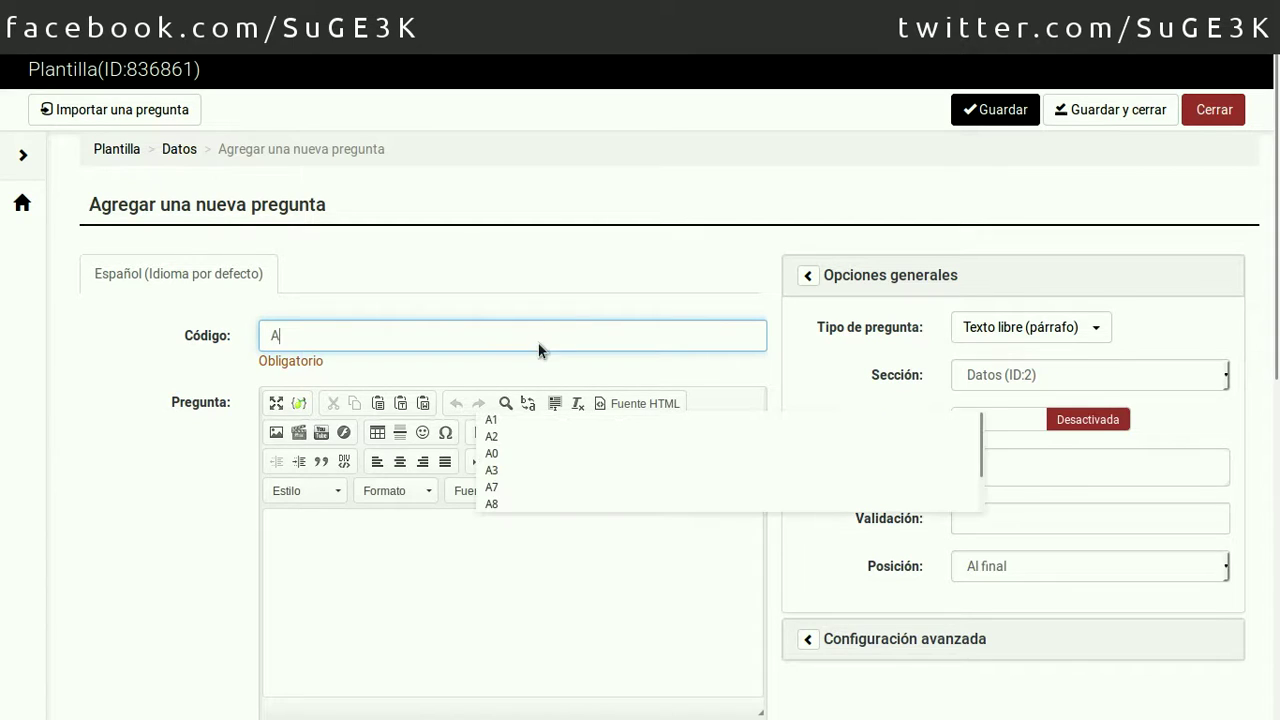
pyautogui.write('2')
pyautogui.click(540, 283)
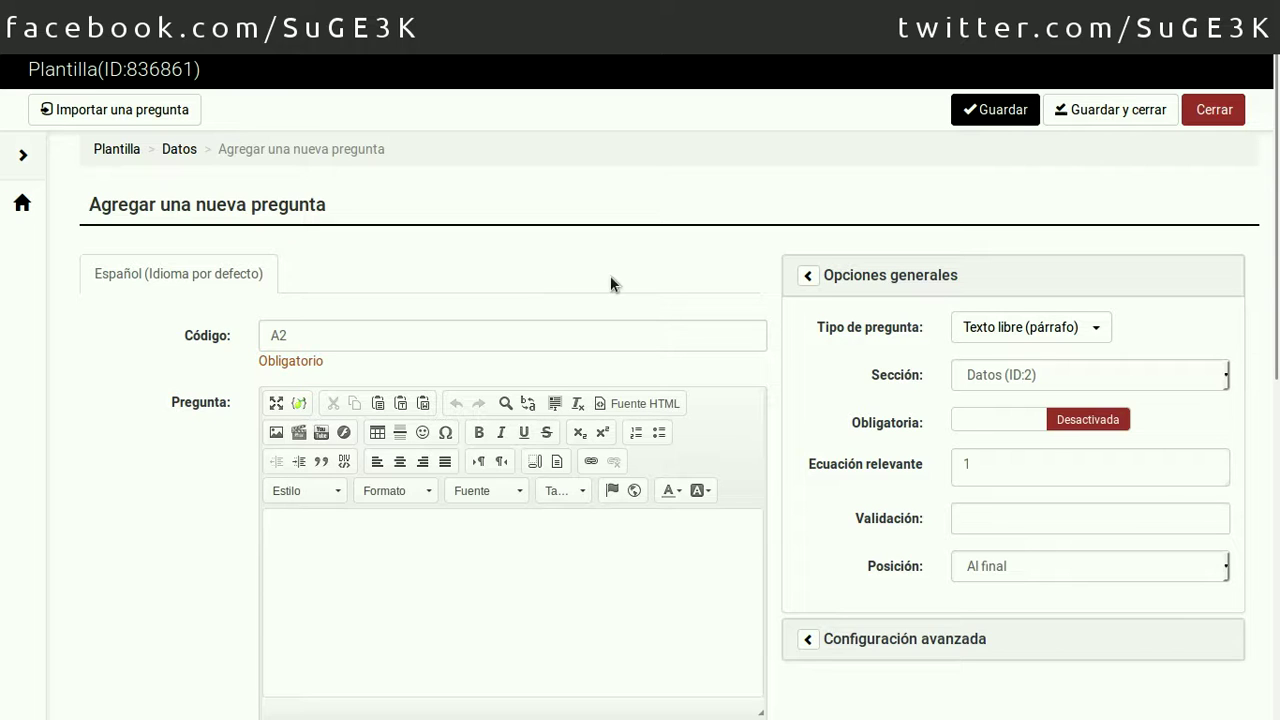
# - Enter "Apellidos:" as the question text and leave the help text empty
pyautogui.click(346, 539)
pyautogui.write('Apellidos:')
pyautogui.scroll(-3, 211, 507)
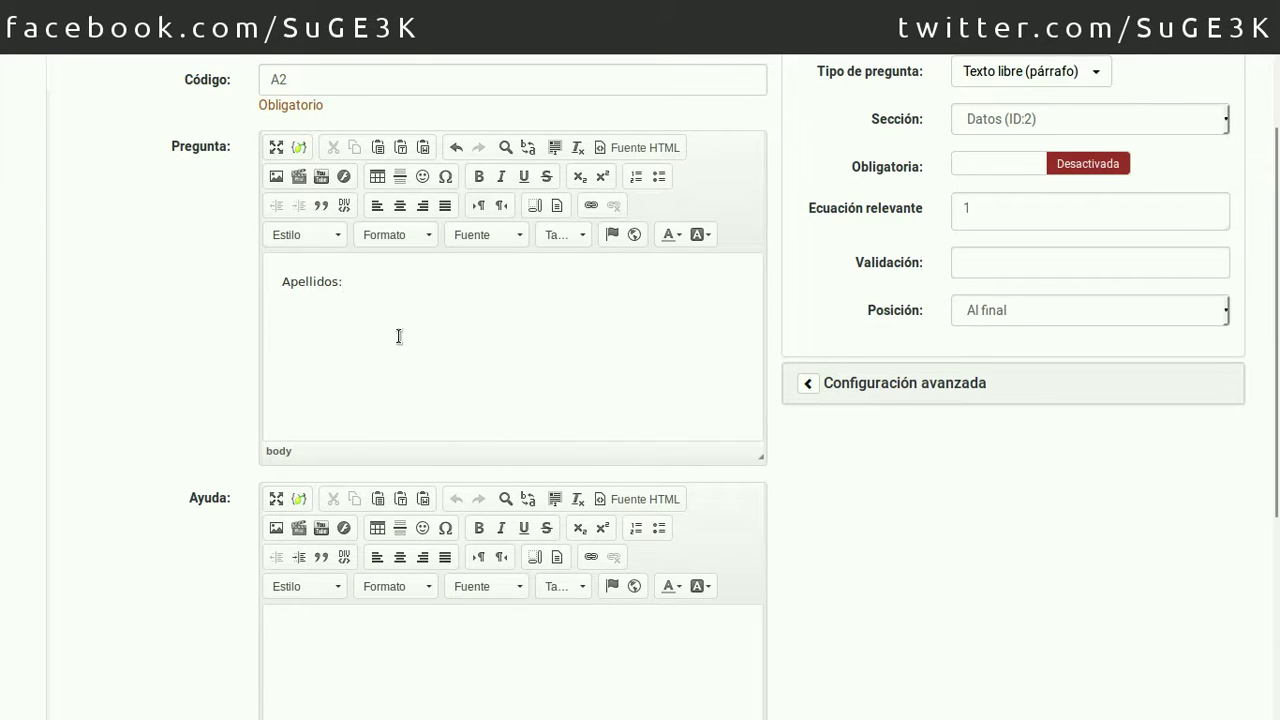
pyautogui.scroll(-1, 160, 400)
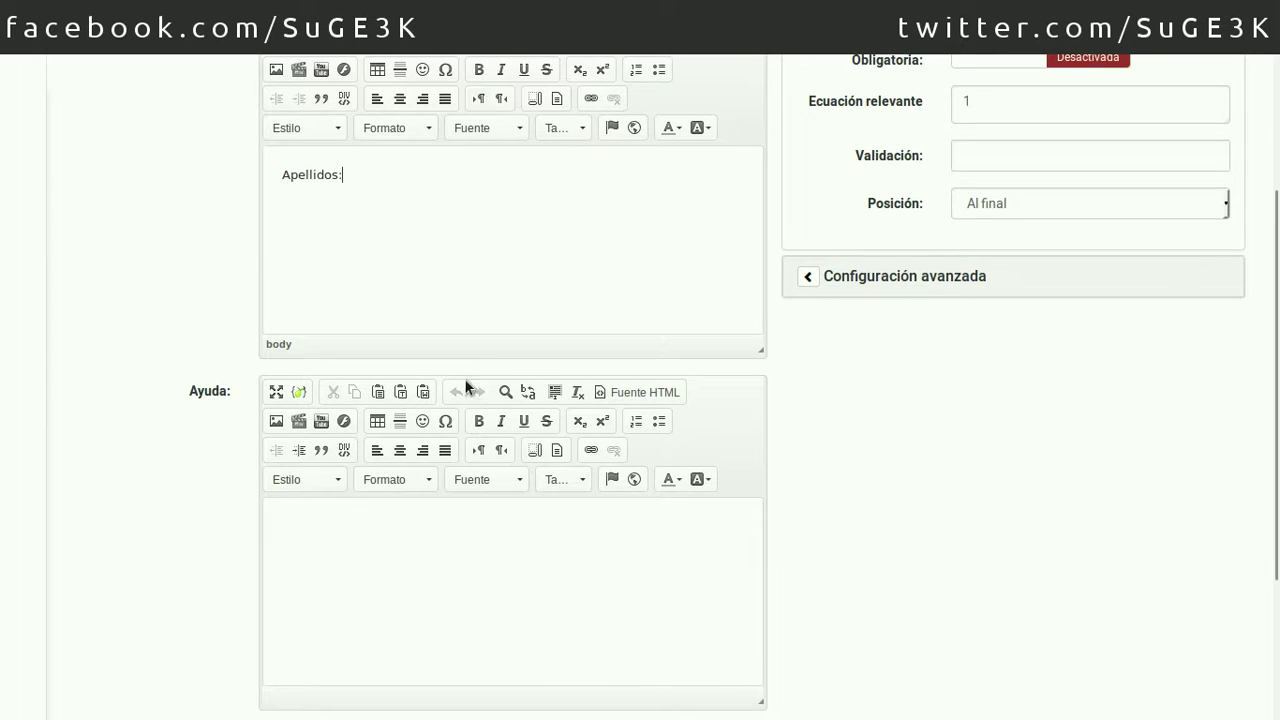
pyautogui.scroll(-1, 714, 578)
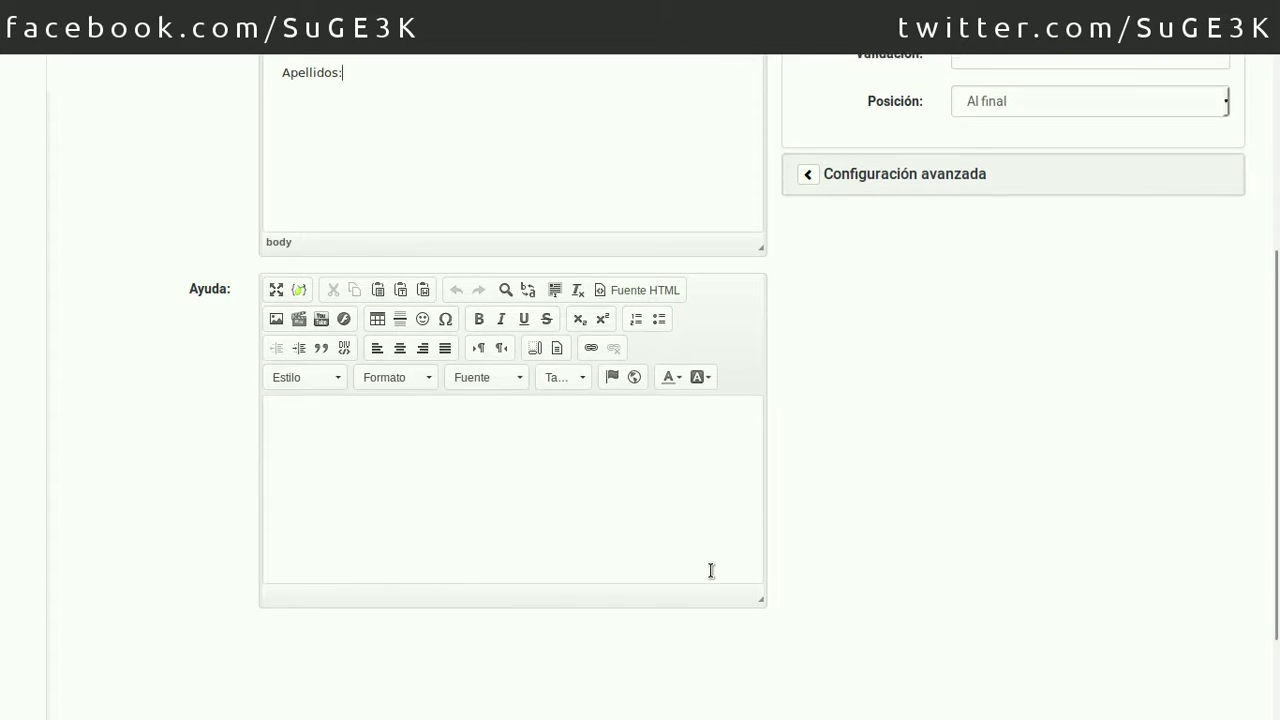
pyautogui.scroll(1, 705, 420)
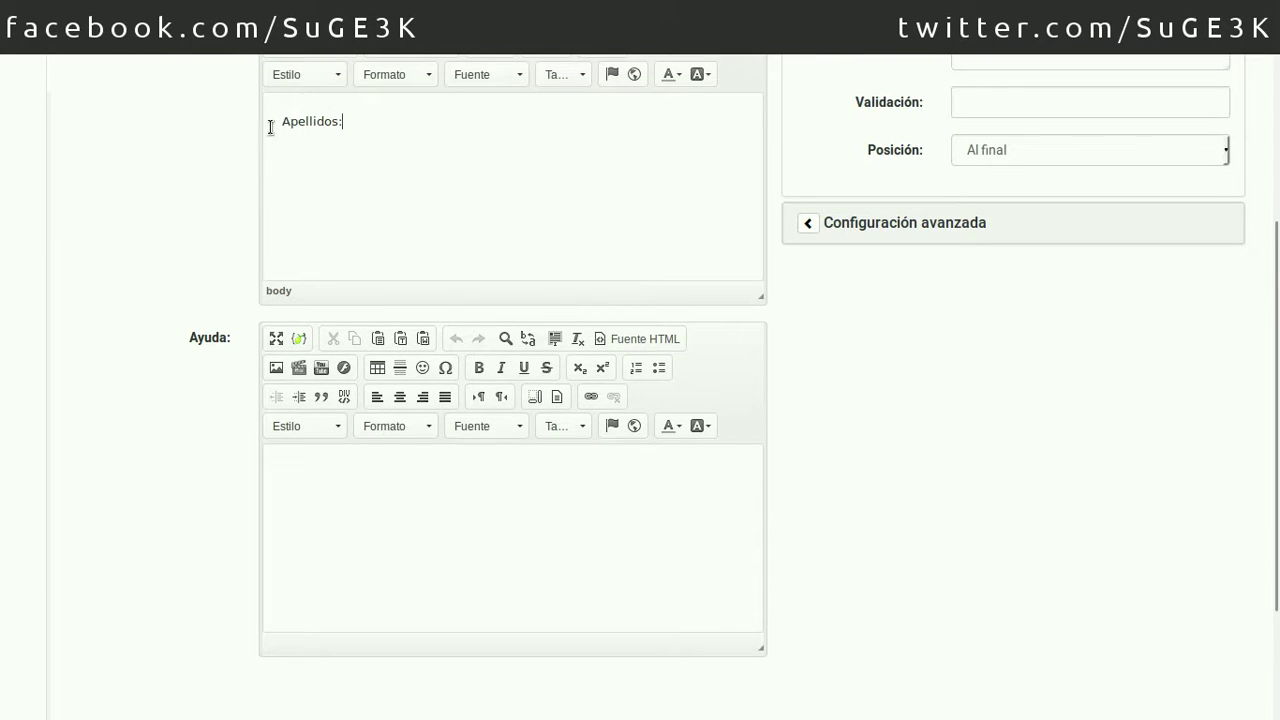
pyautogui.click(304, 485)
pyautogui.moveTo(540, 126); pyautogui.dragTo(272, 100)
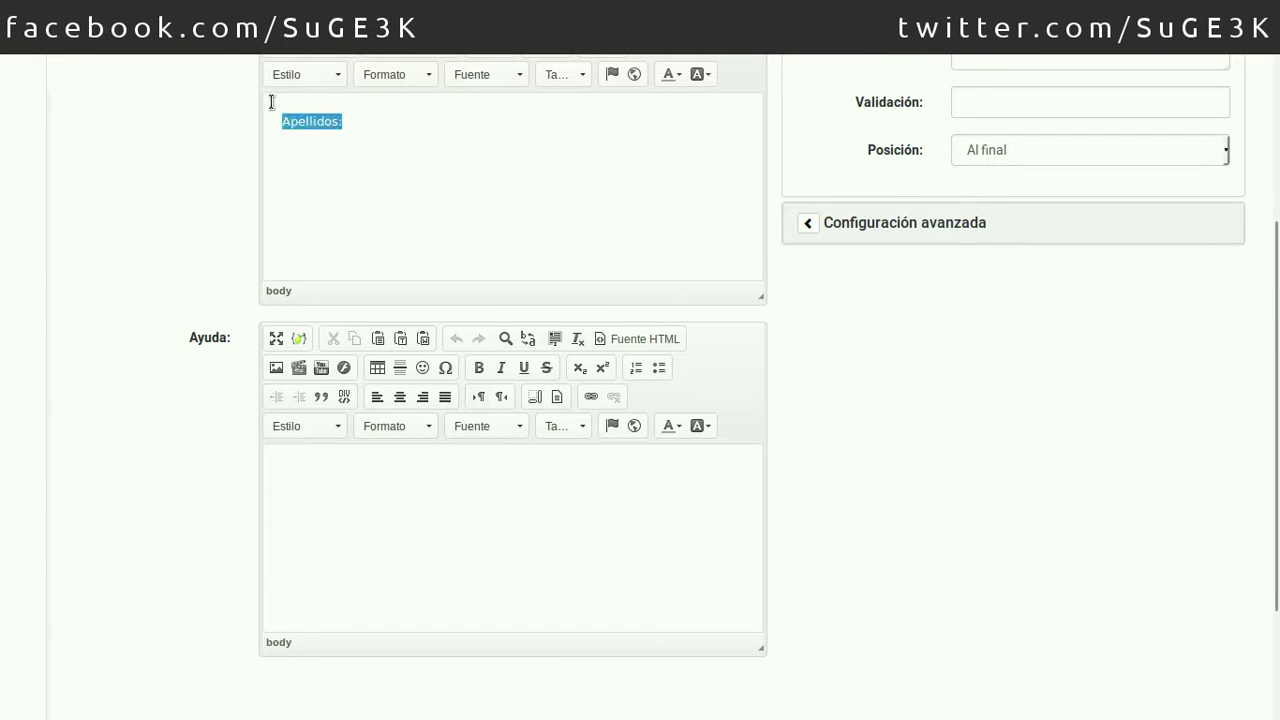
pyautogui.click(1062, 414)
# - Expand the general options and set the question type to Texto libre (línea)
pyautogui.scroll(3, 1062, 414)
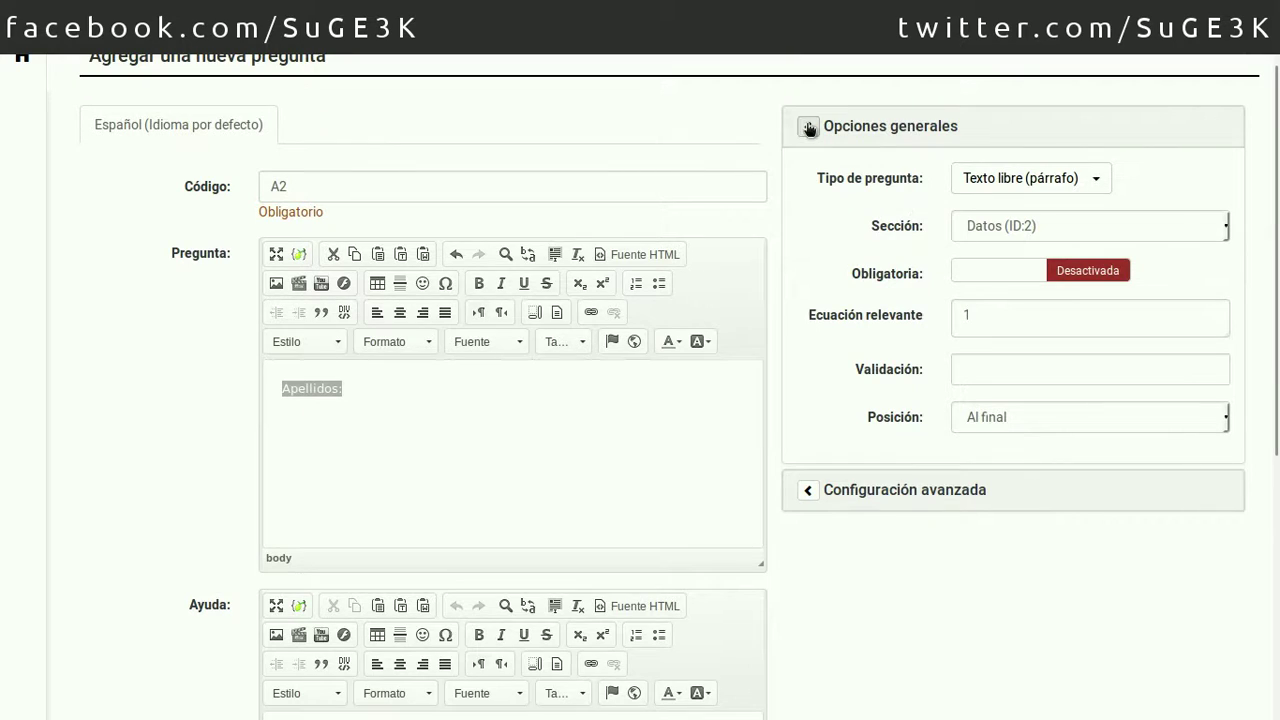
pyautogui.click(808, 128)
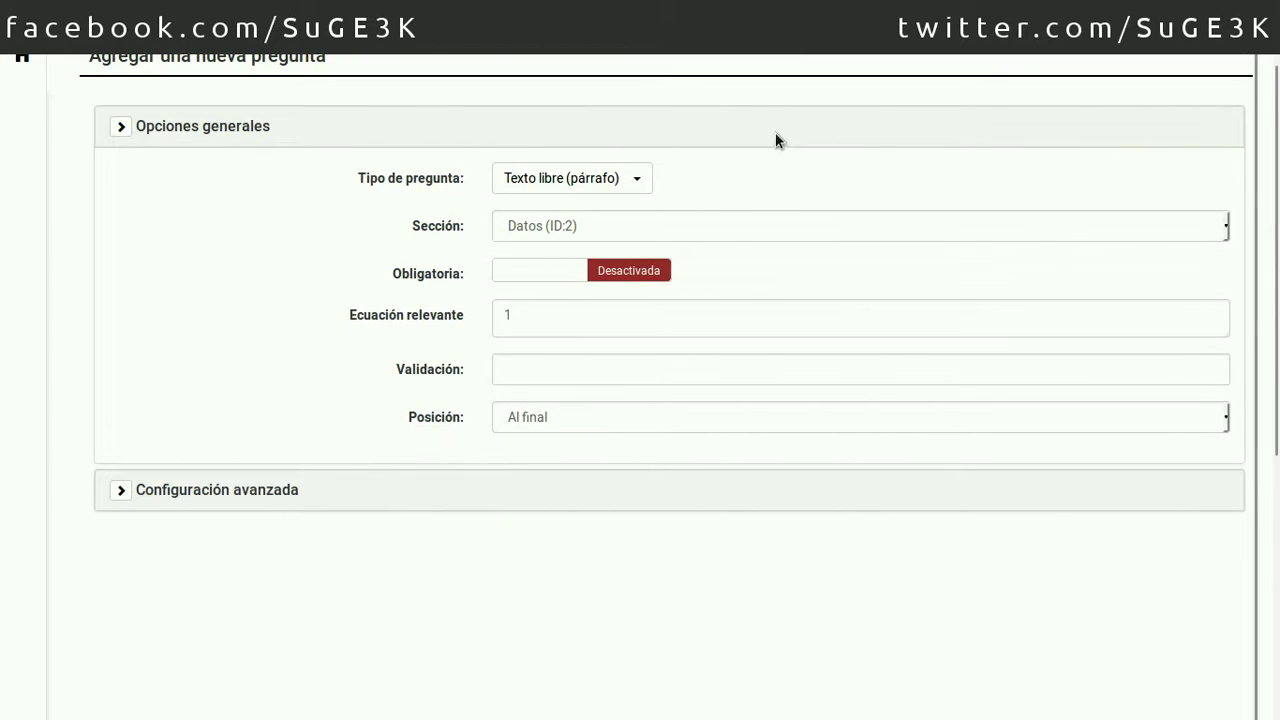
pyautogui.click(636, 180)
pyautogui.scroll(-1, 657, 491)
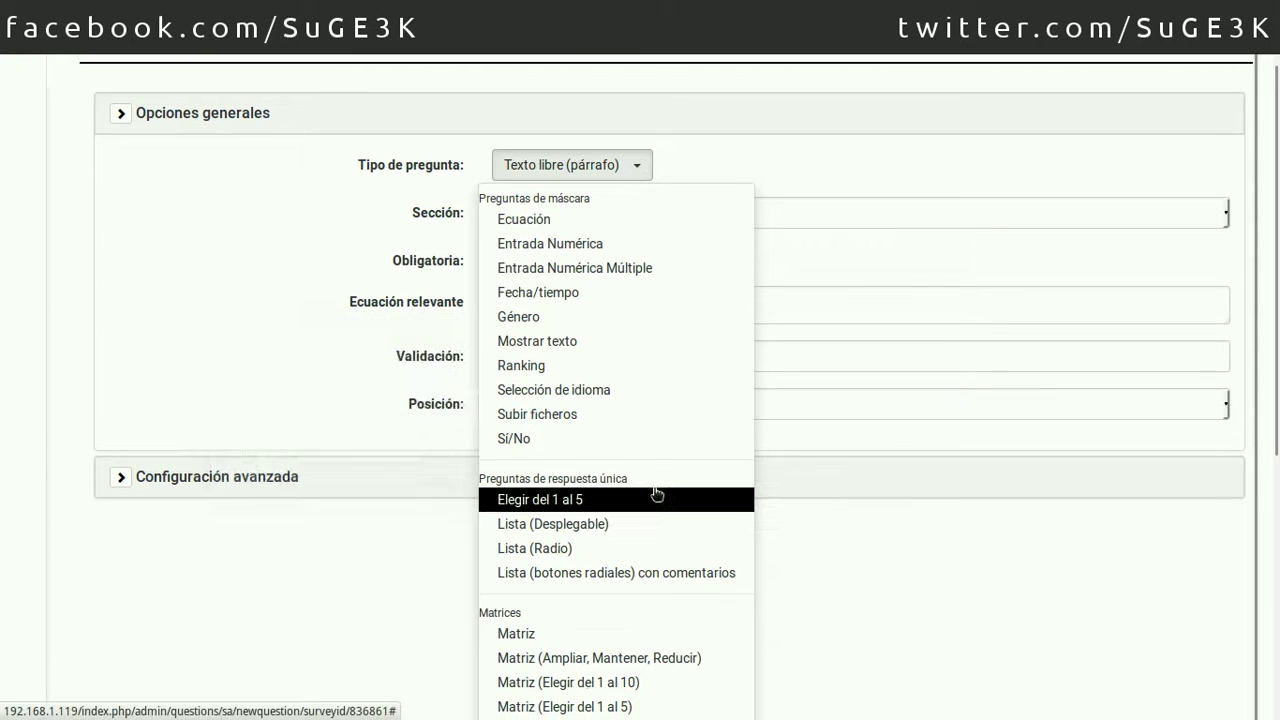
pyautogui.scroll(-2, 660, 560)
pyautogui.scroll(-5, 665, 610)
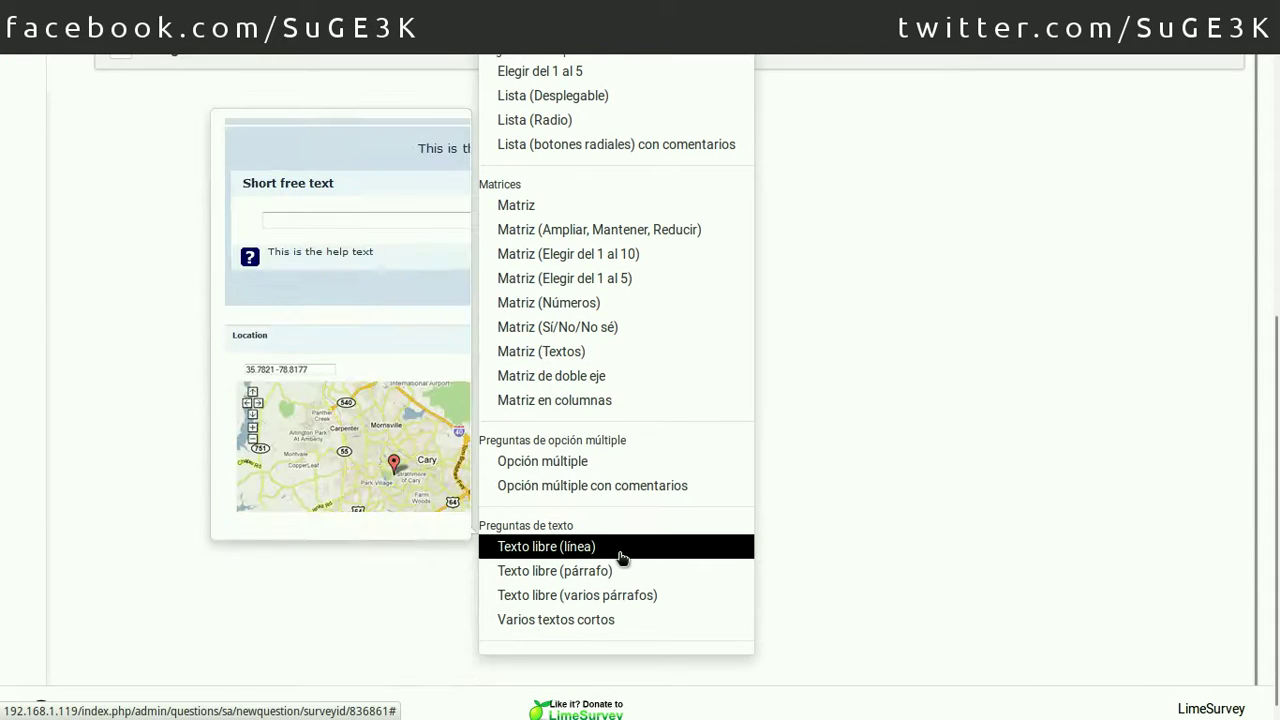
pyautogui.click(621, 550)
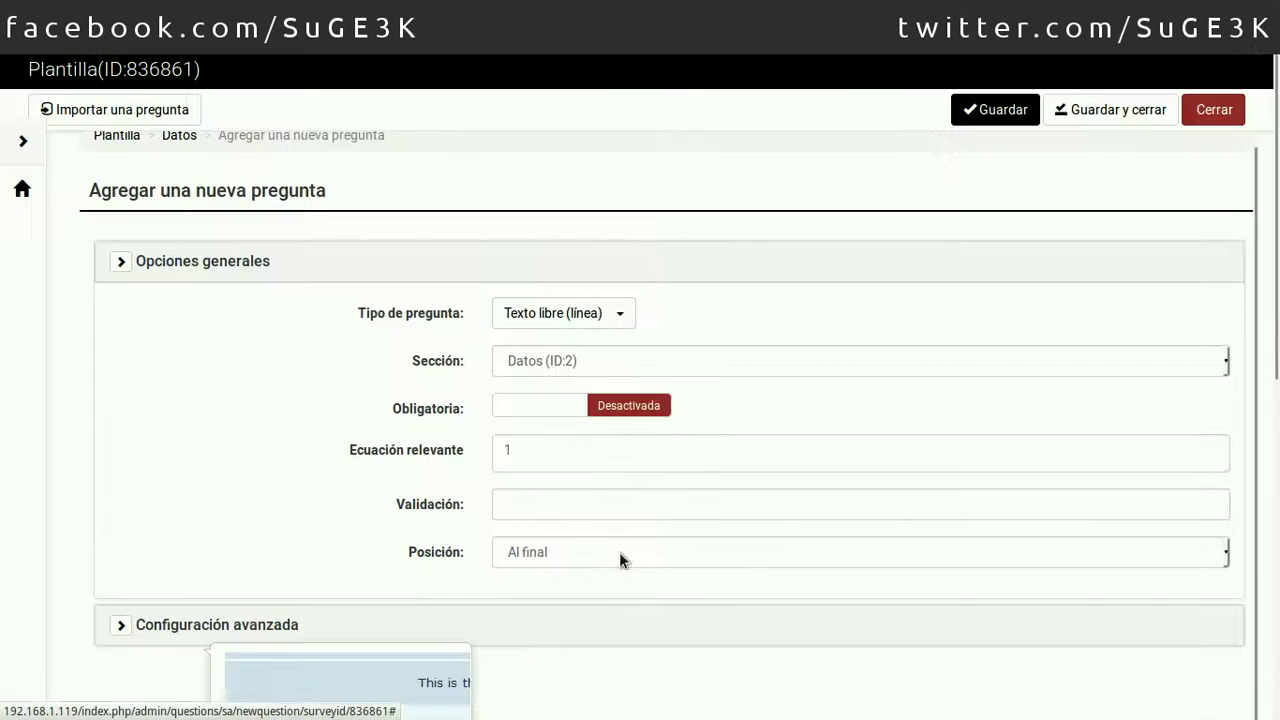
# - Assign the question to the Datos (ID:2) section and make it mandatory
pyautogui.click(716, 366)
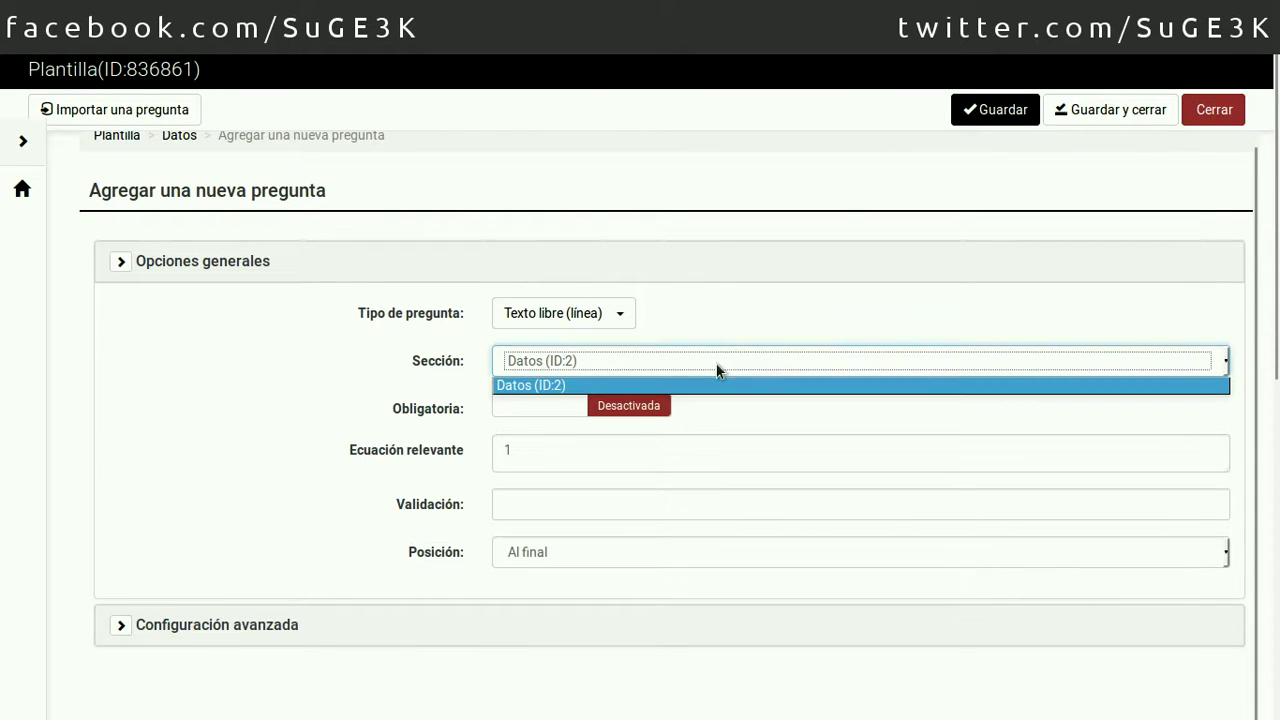
pyautogui.click(629, 389)
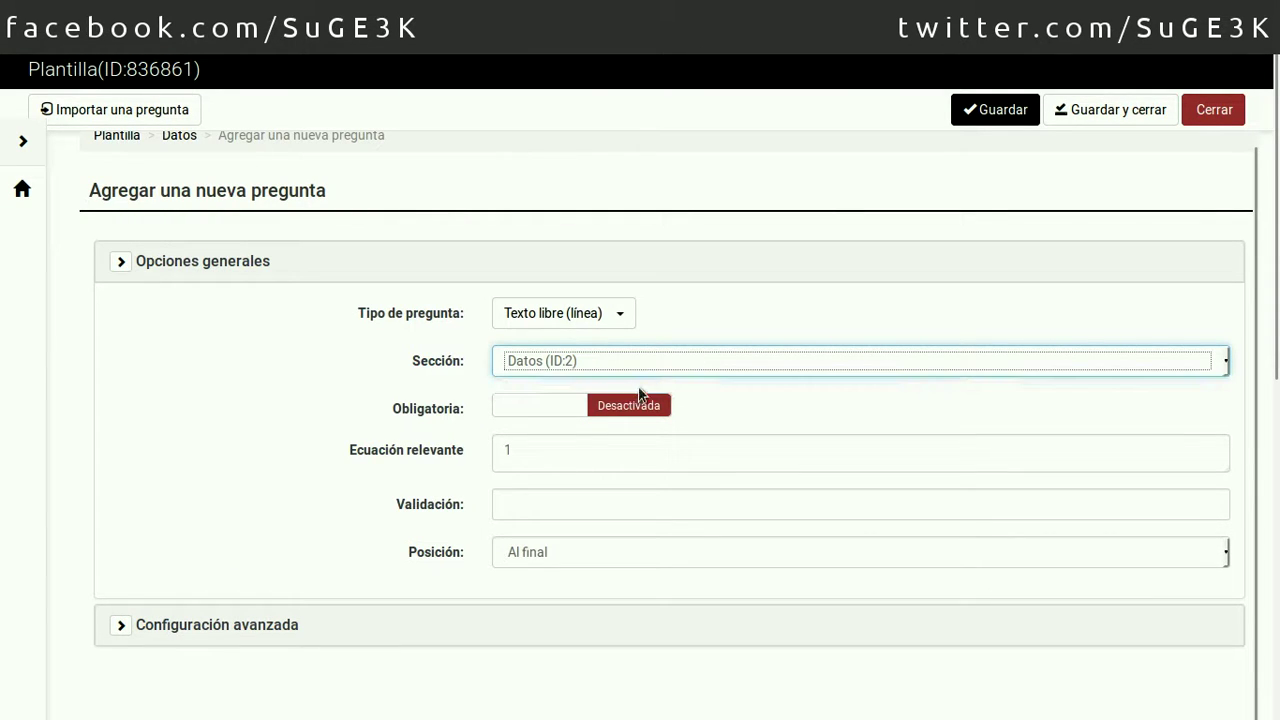
pyautogui.click(519, 405)
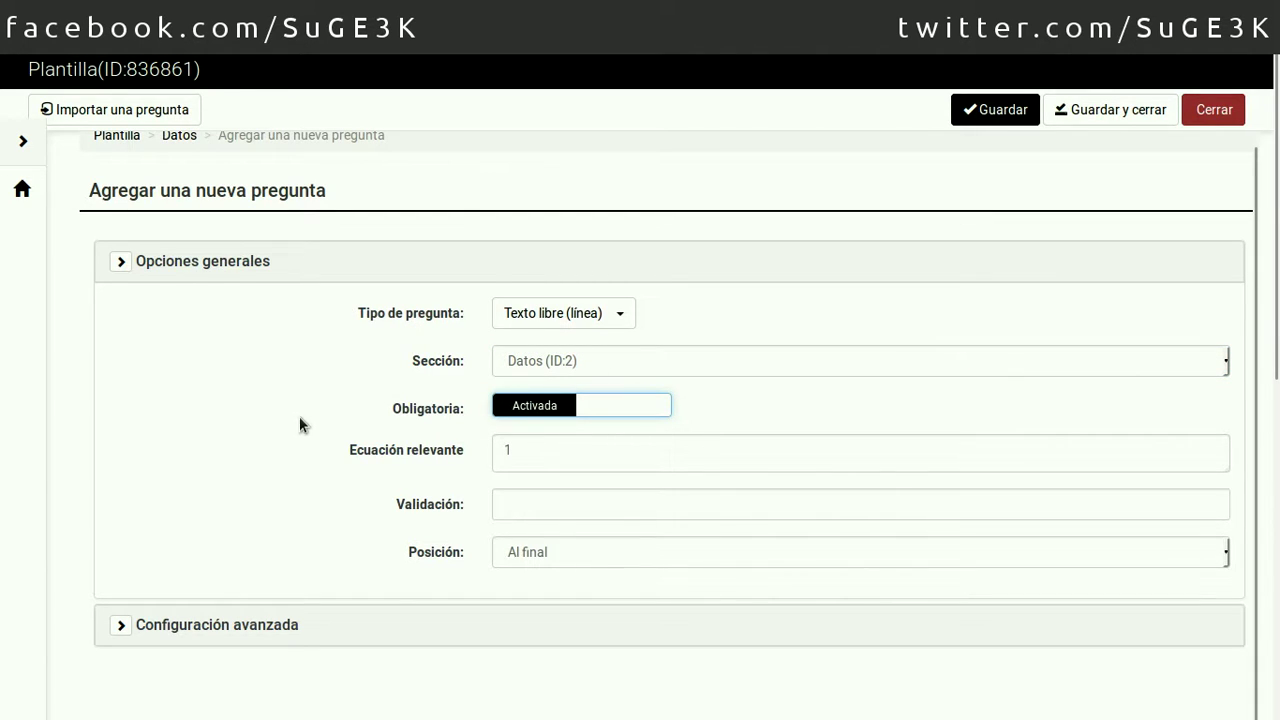
# - Show the question's advanced settings and set the maximum input length to 100
pyautogui.scroll(-3, 296, 422)
pyautogui.click(296, 428)
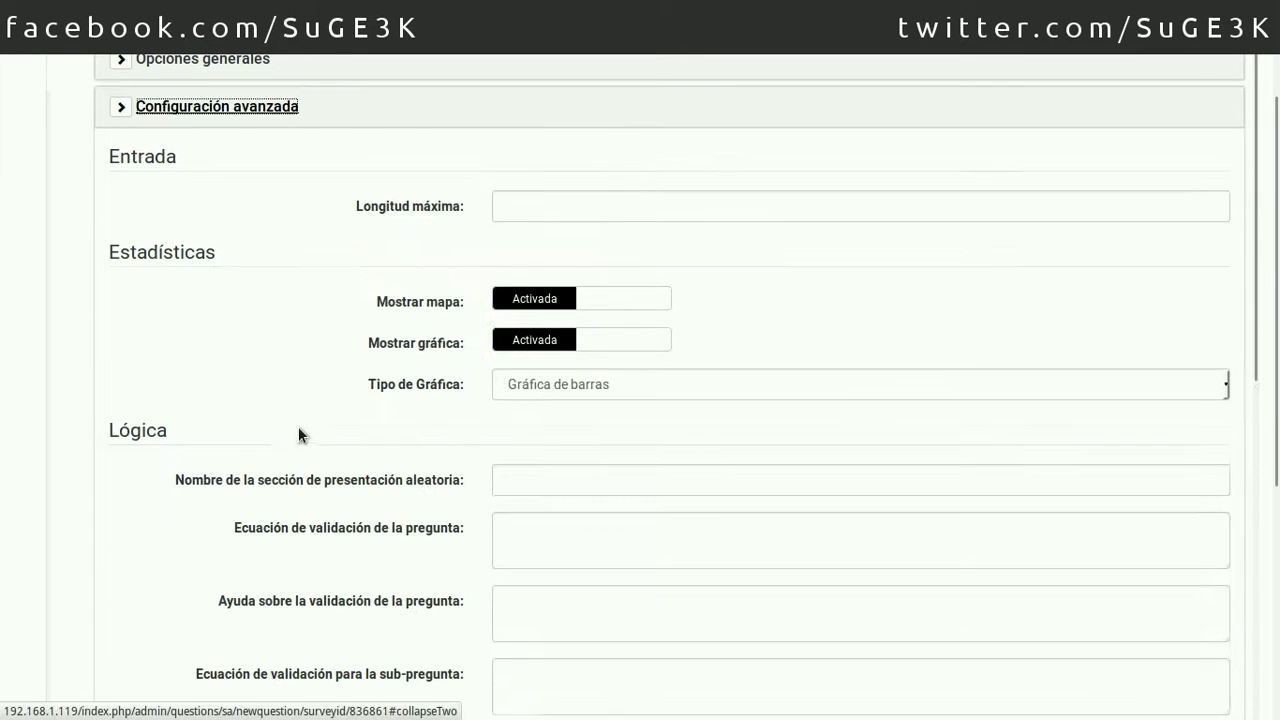
pyautogui.click(551, 221)
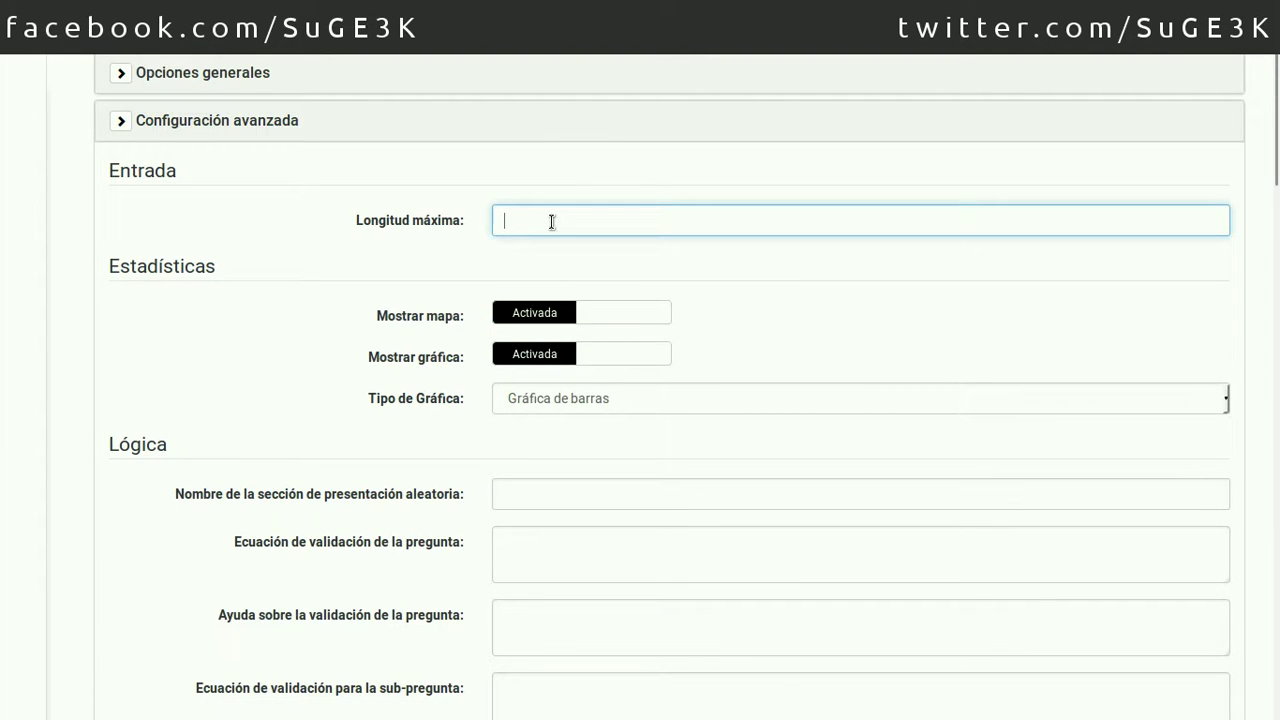
pyautogui.write('100')
pyautogui.click(412, 252)
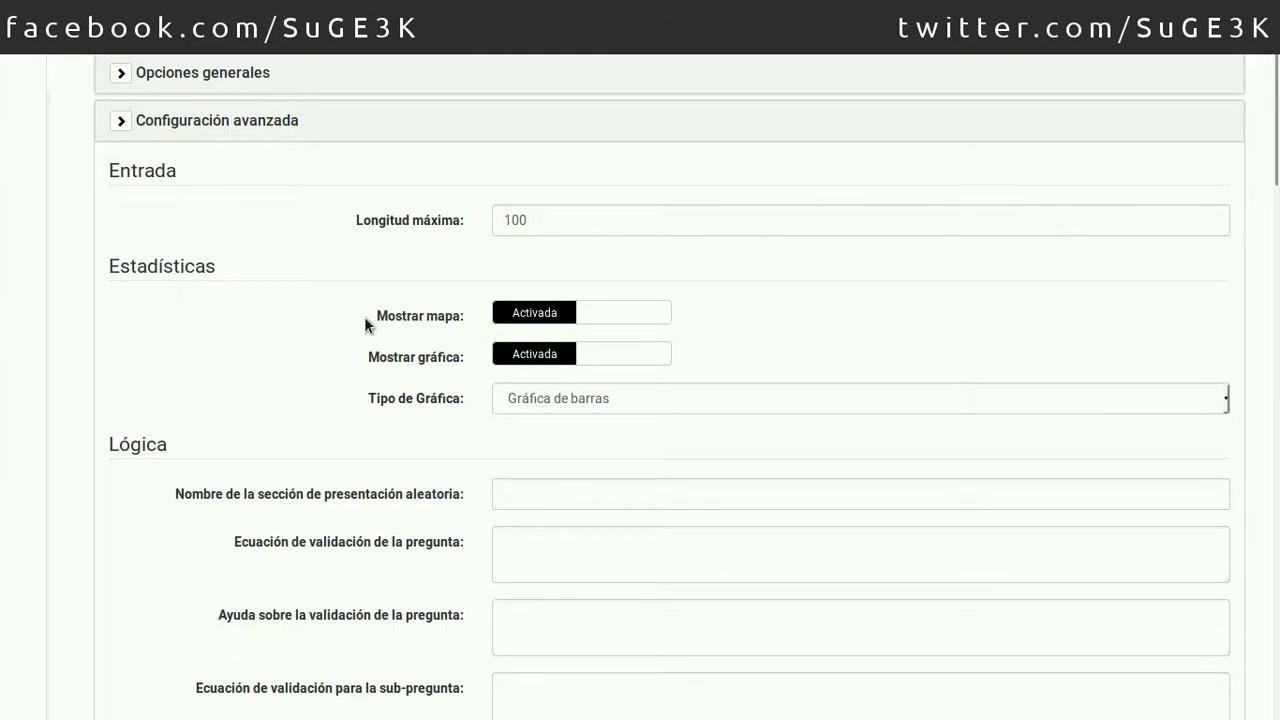
# - Disable both Mostrar mapa and Mostrar gráfica in the question's statistics settings
pyautogui.moveTo(400, 318)
pyautogui.click(561, 397)
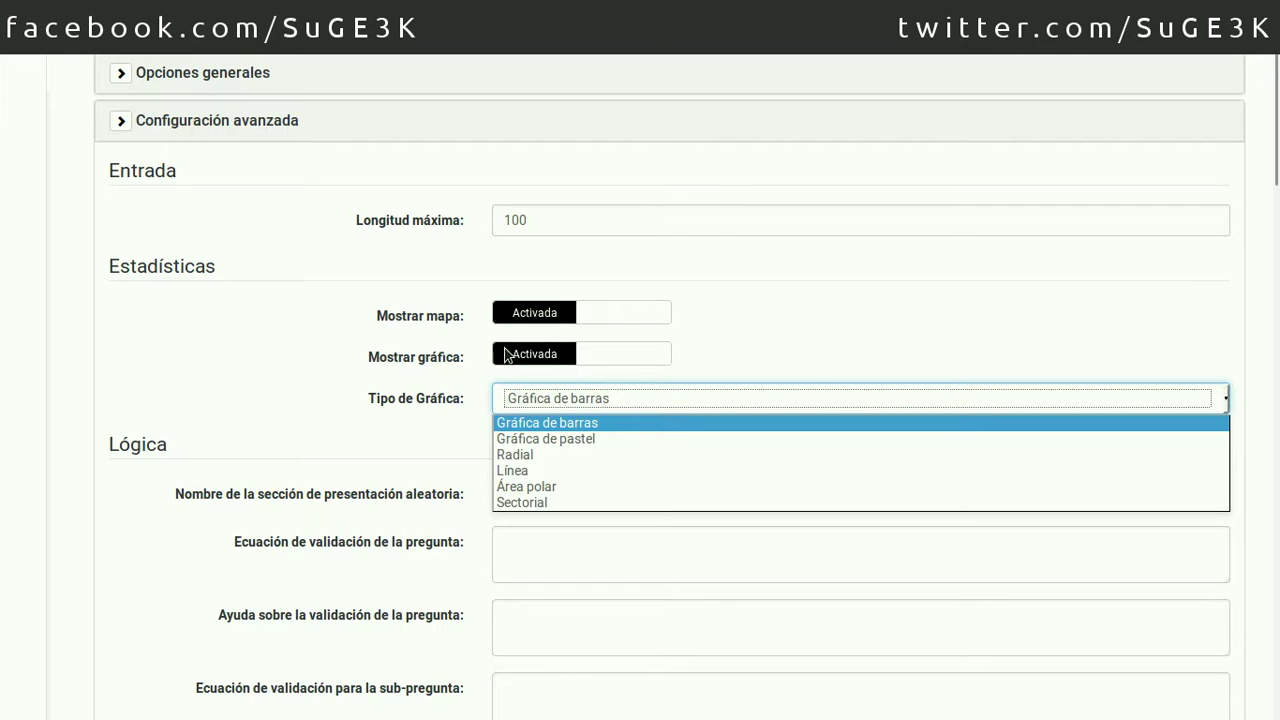
pyautogui.click(562, 315)
pyautogui.click(562, 315)
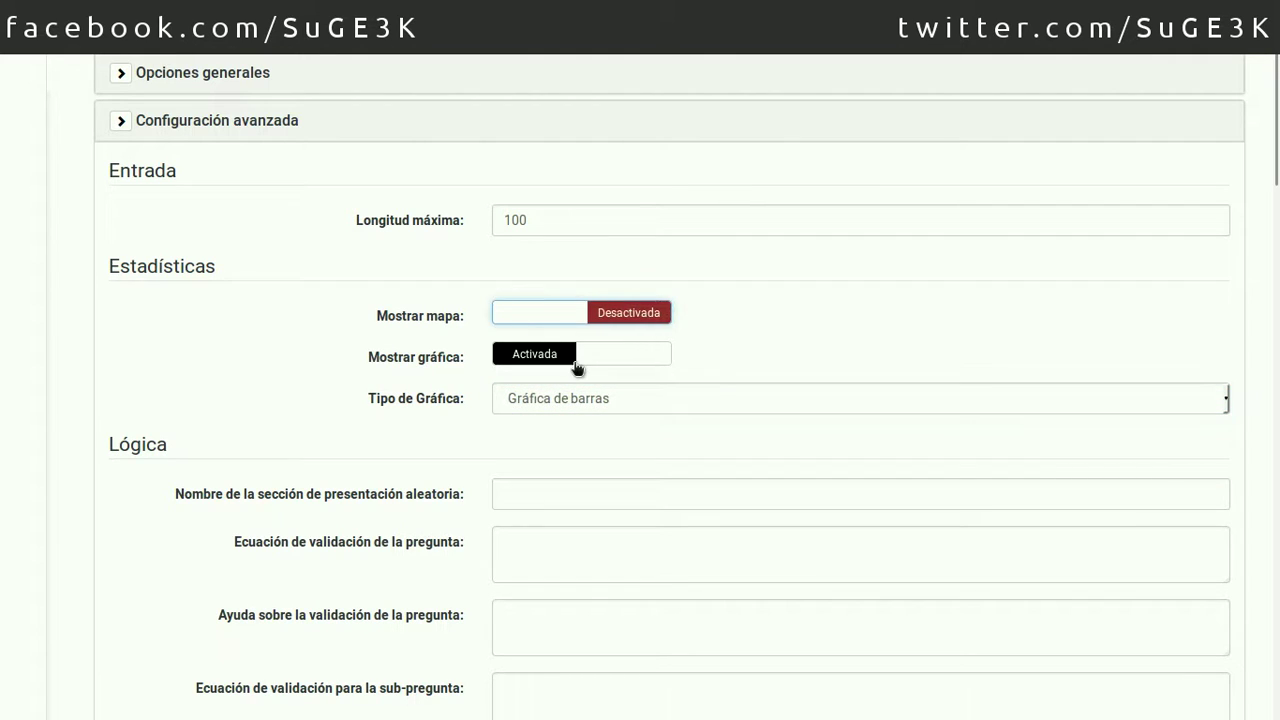
pyautogui.click(576, 362)
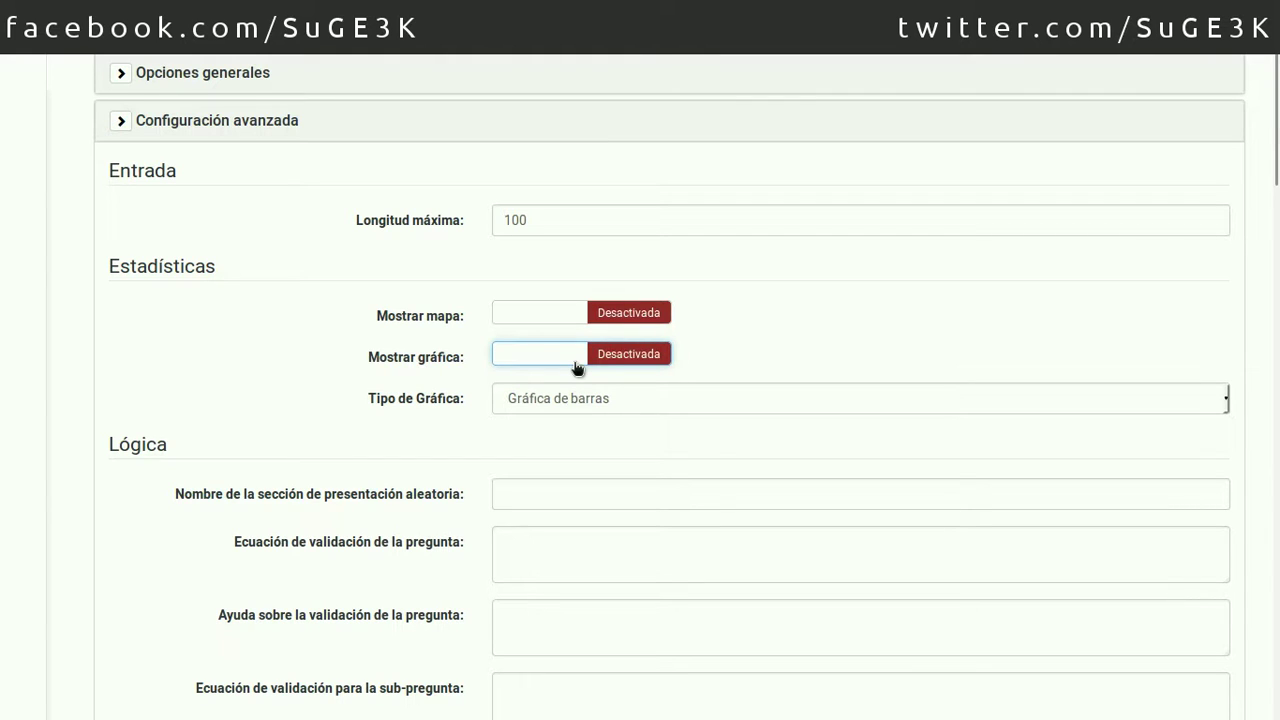
pyautogui.click(372, 318)
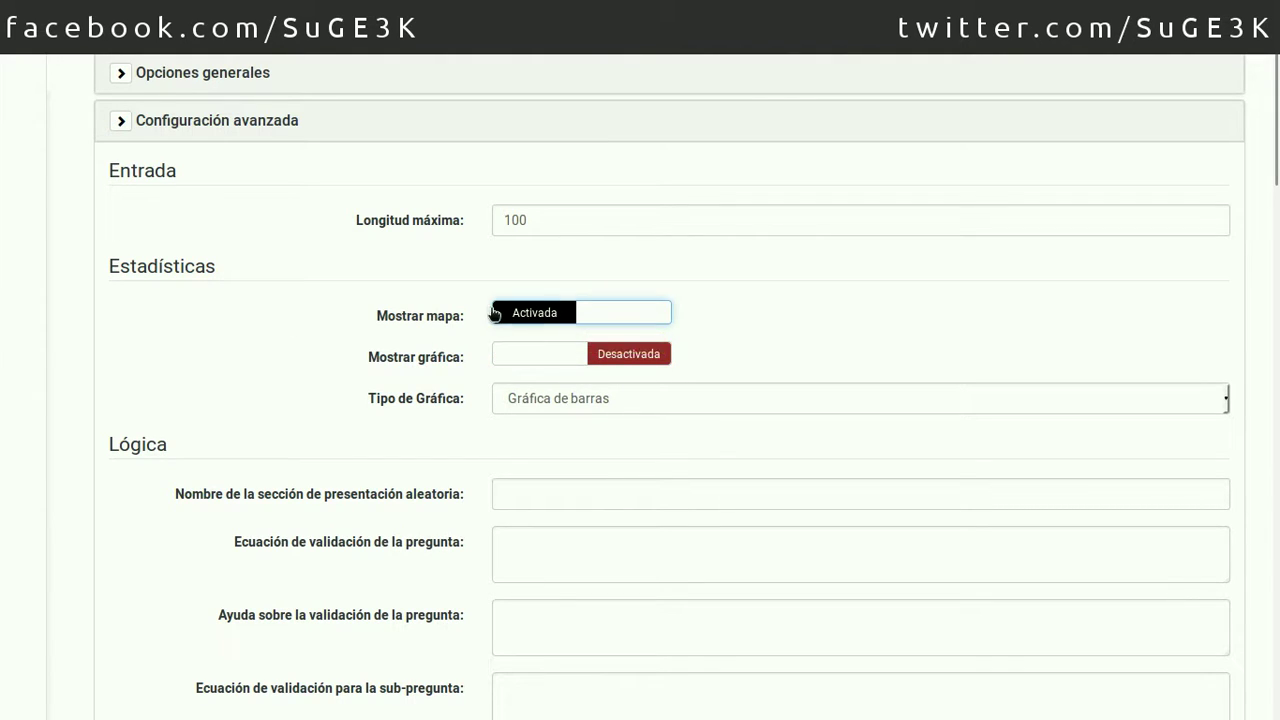
pyautogui.click(448, 317)
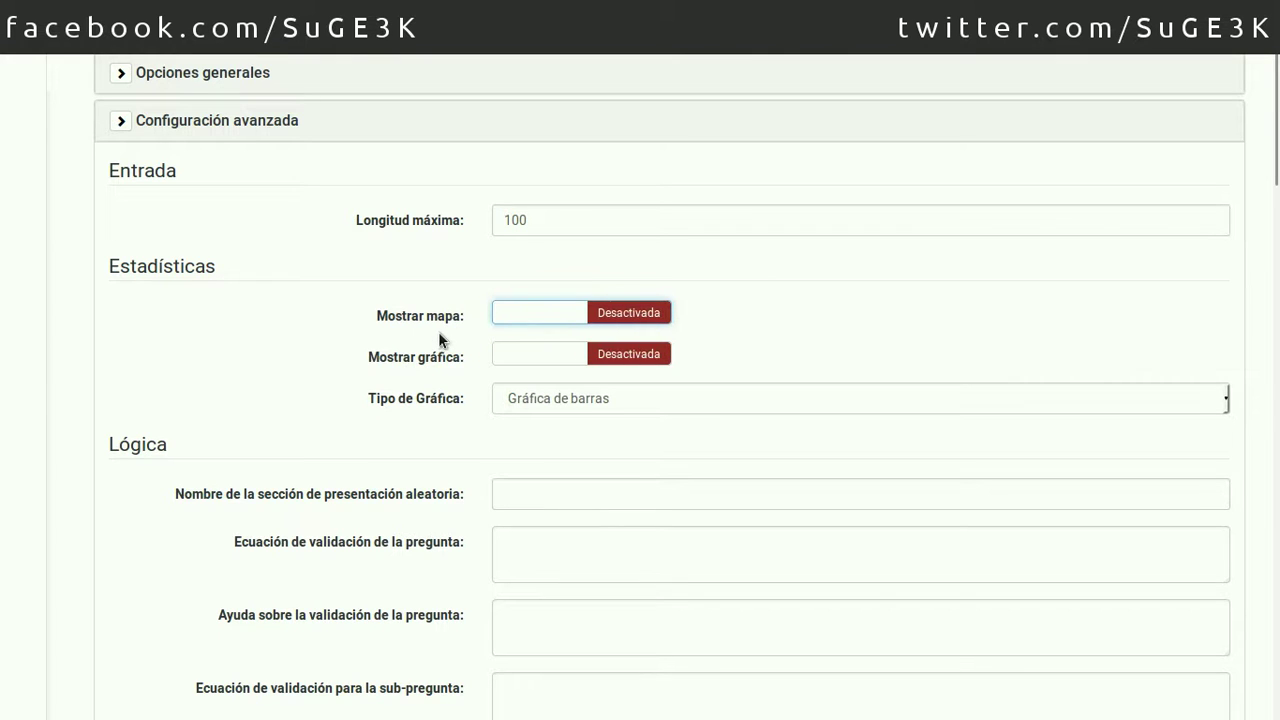
# - Choose 100% as the text field width in the question's display settings
pyautogui.scroll(-3, 437, 338)
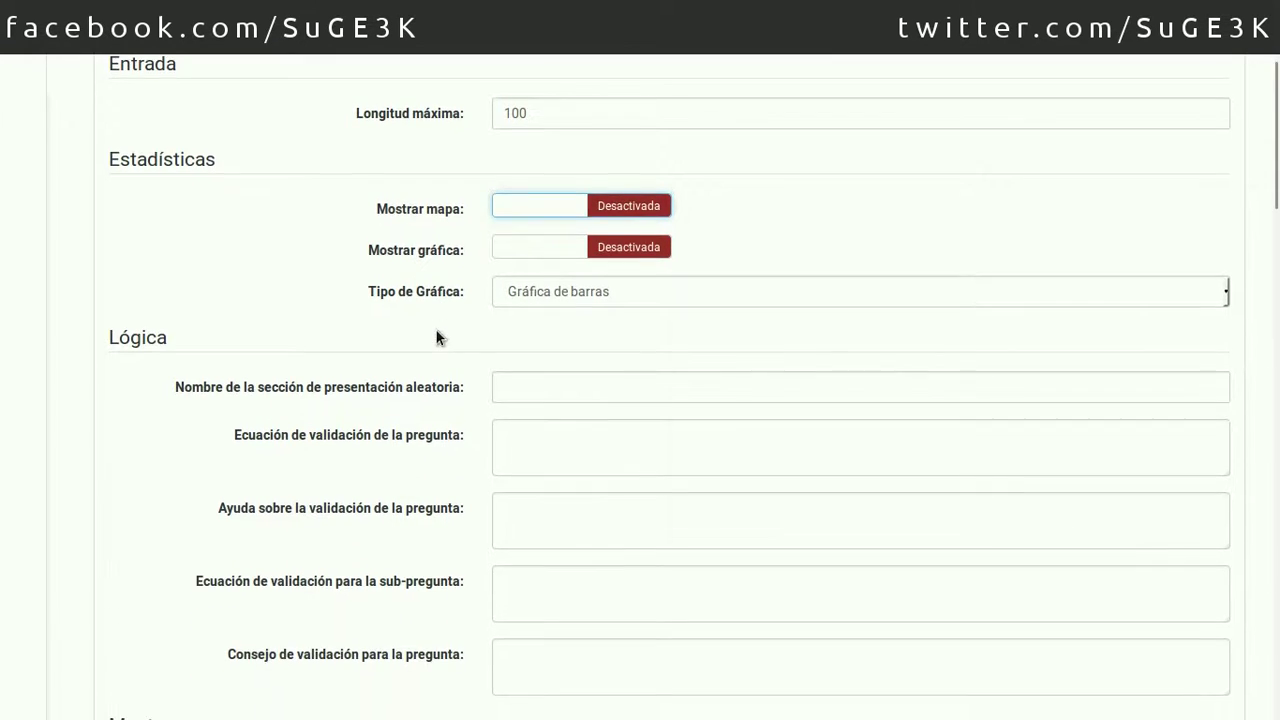
pyautogui.scroll(-6, 437, 338)
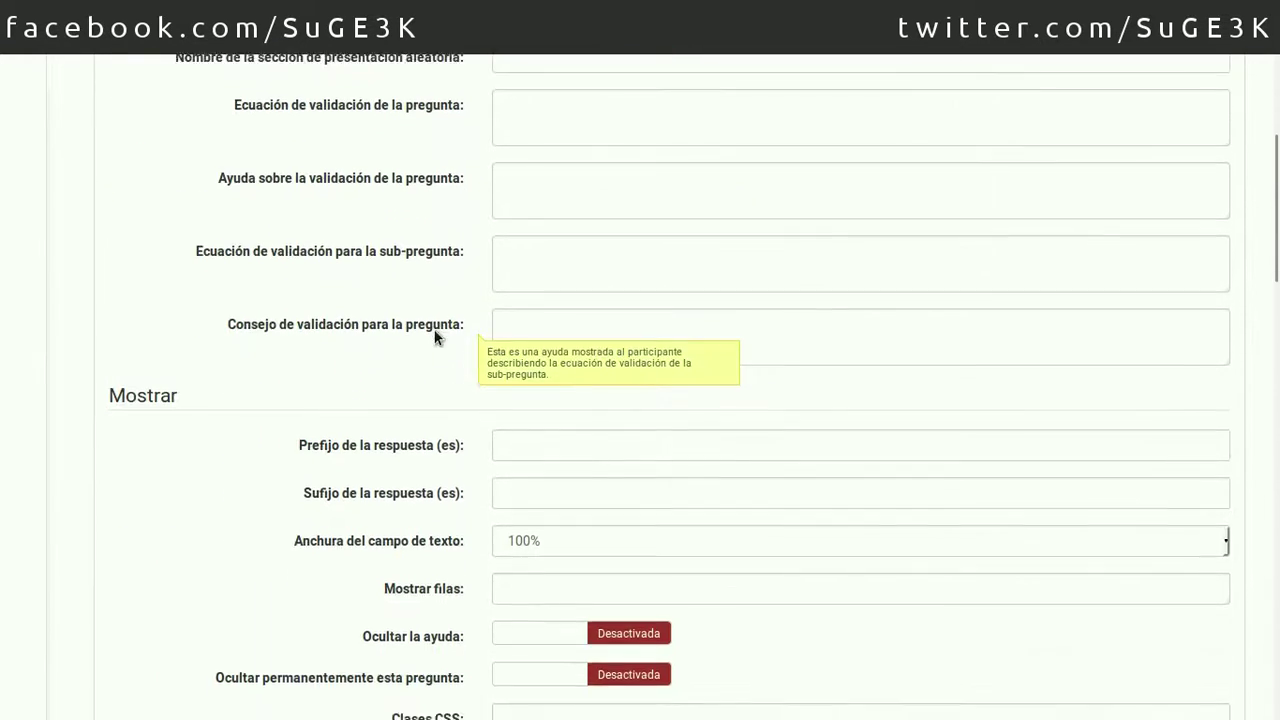
pyautogui.scroll(-3, 437, 338)
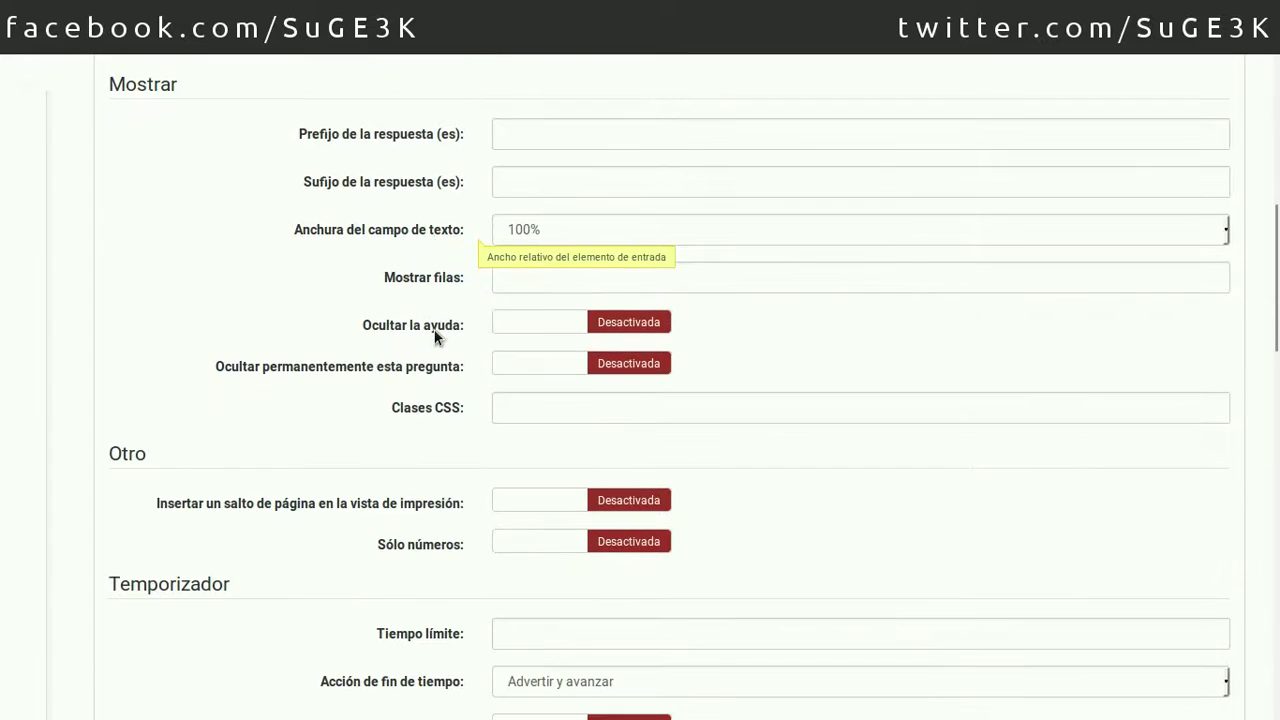
pyautogui.click(612, 235)
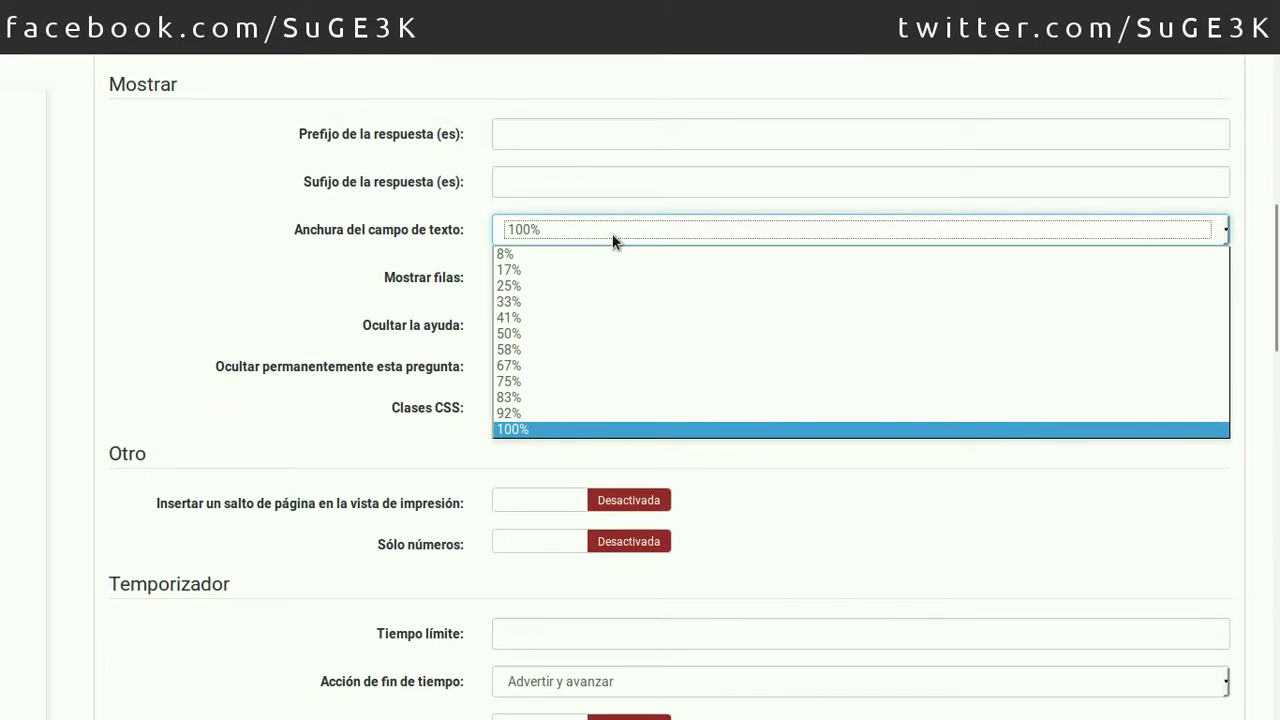
pyautogui.click(513, 427)
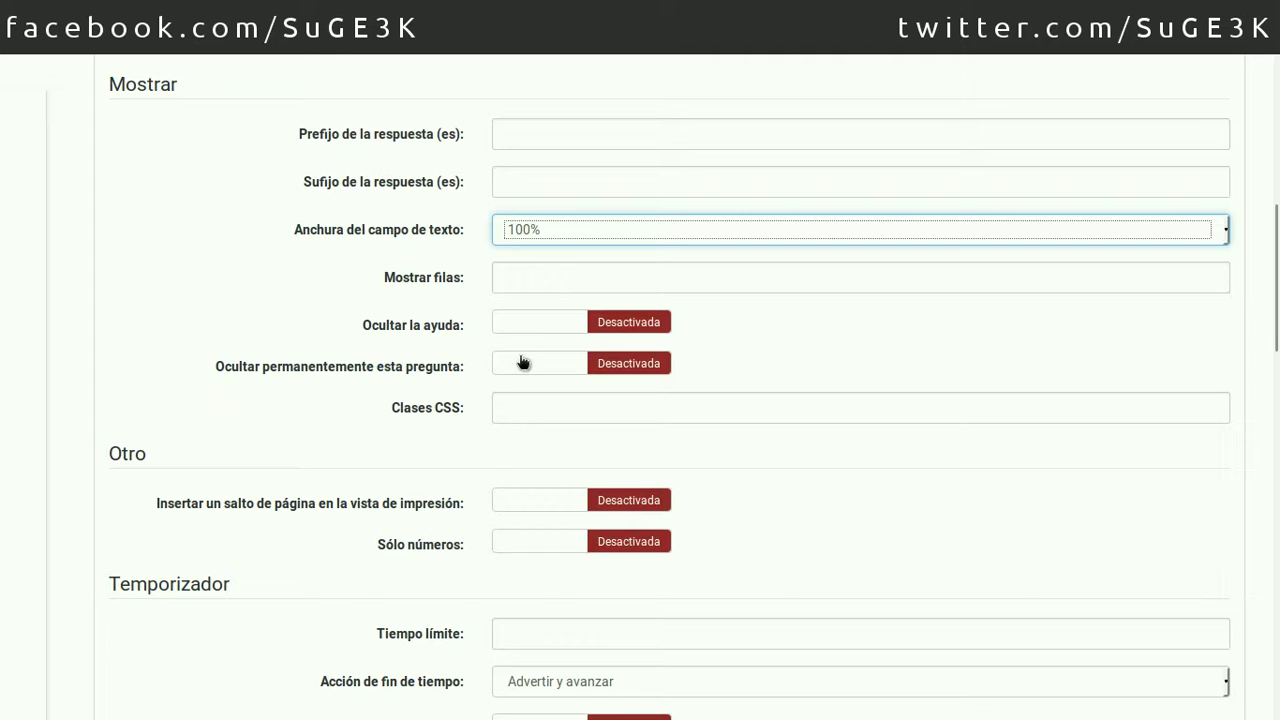
pyautogui.click(687, 360)
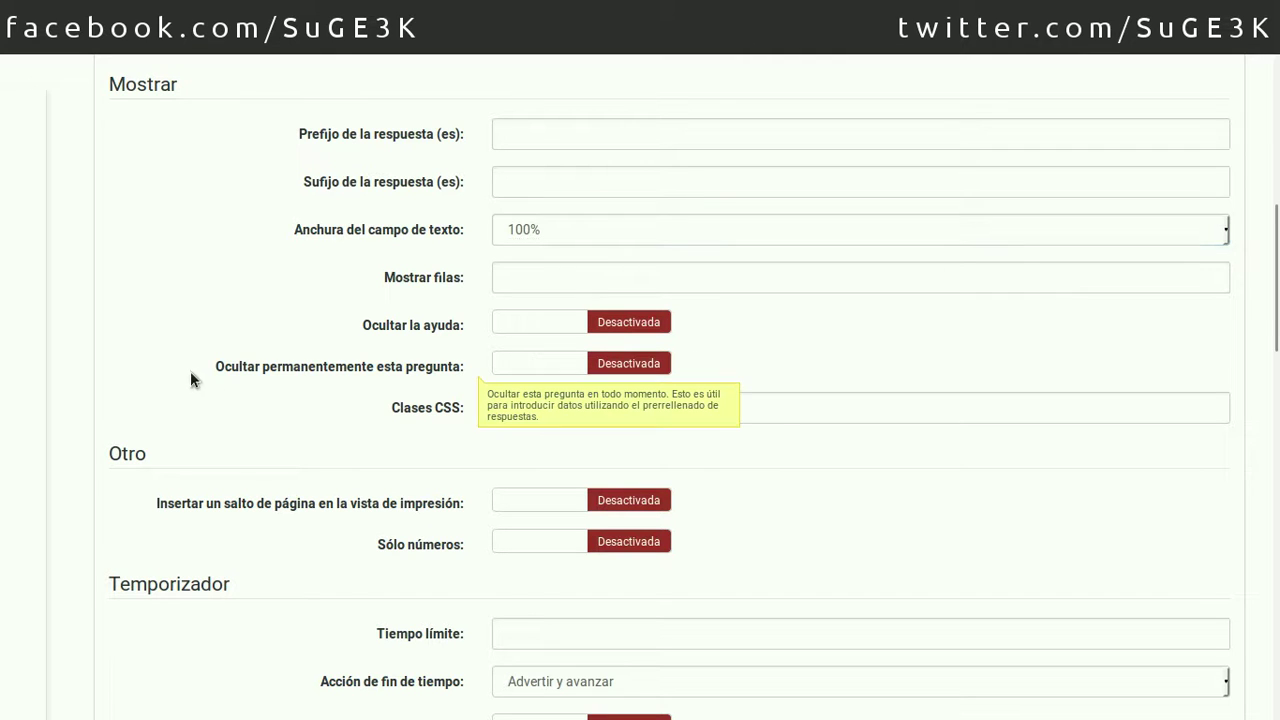
pyautogui.moveTo(222, 366); pyautogui.dragTo(355, 366)
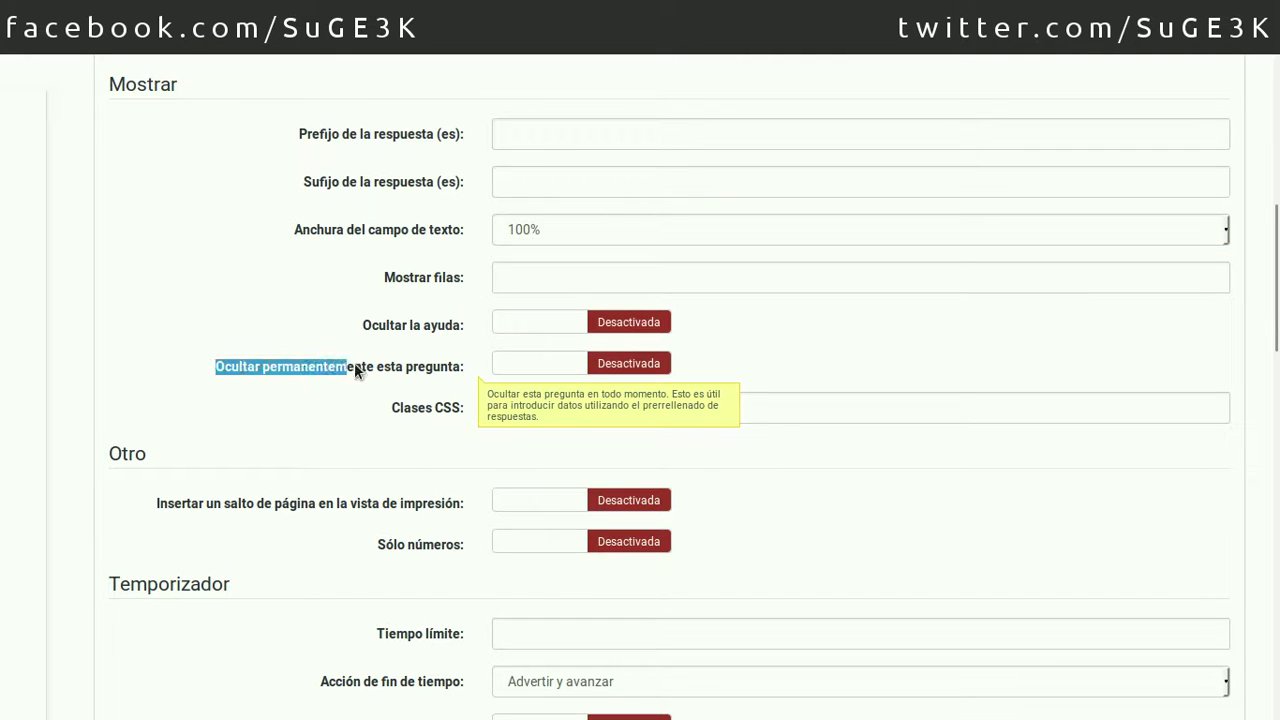
pyautogui.click(467, 364)
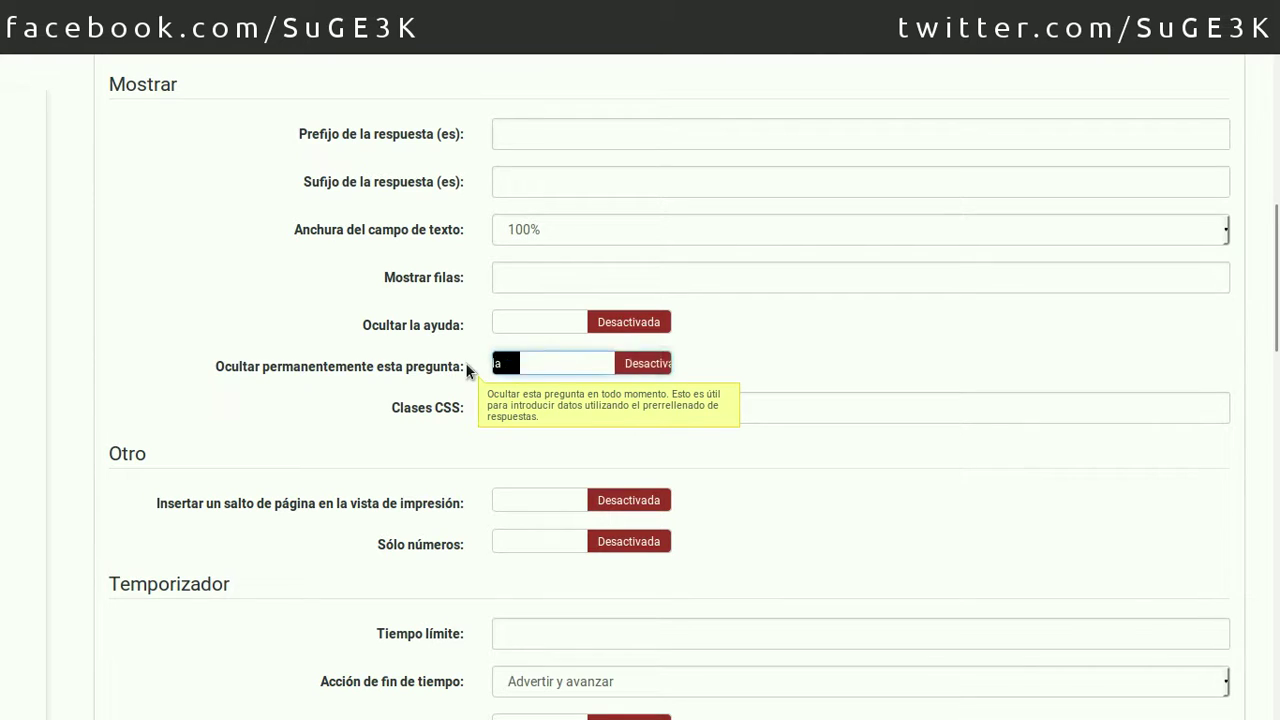
pyautogui.click(550, 365)
pyautogui.click(770, 349)
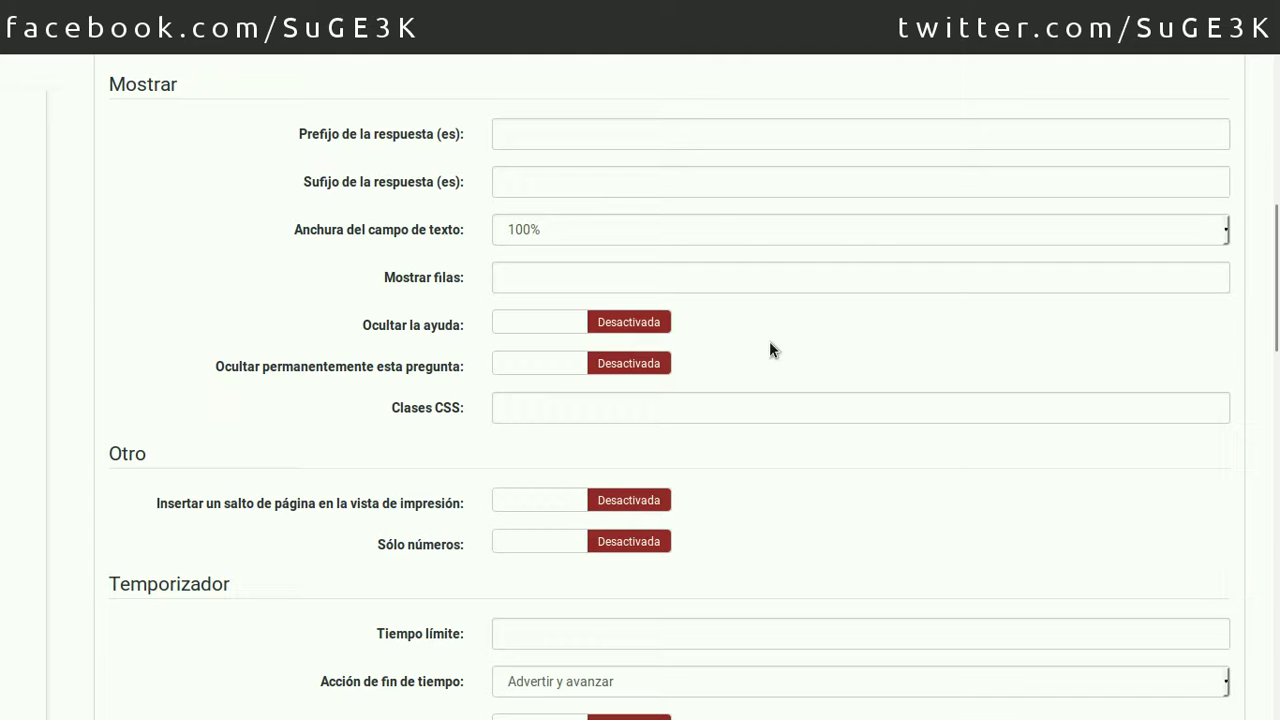
pyautogui.moveTo(274, 367)
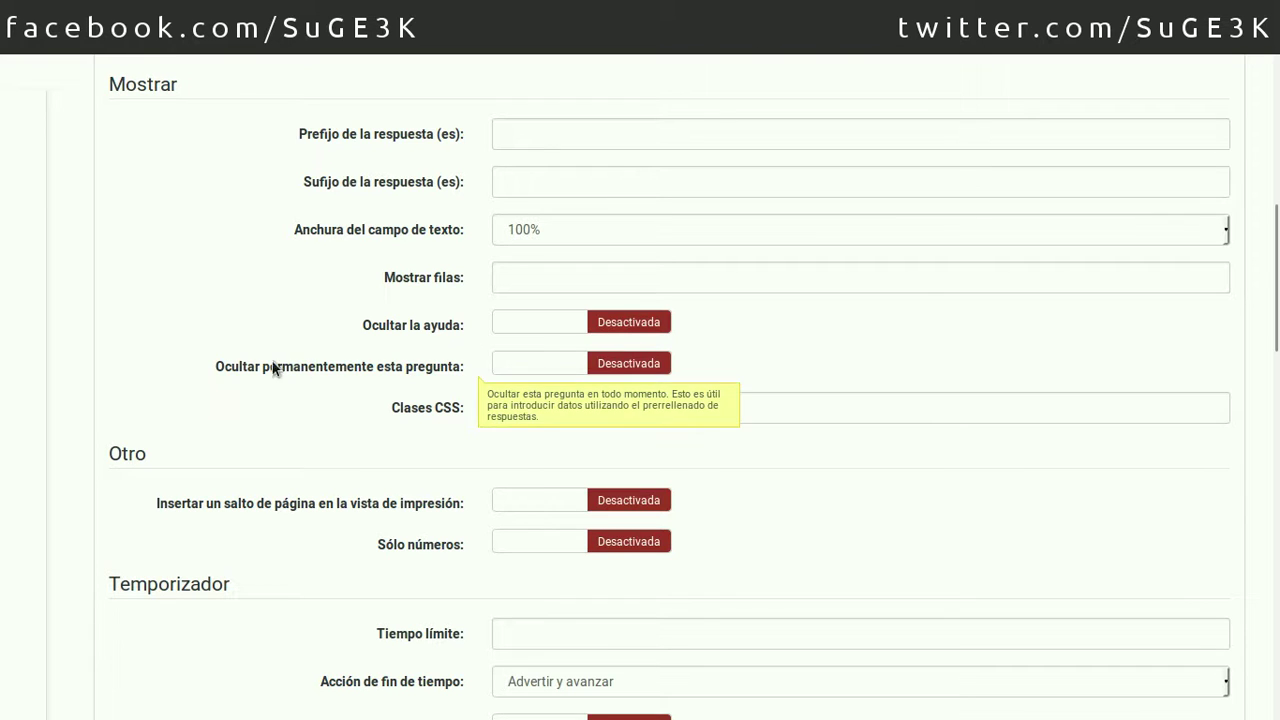
# - Review the remaining display, print, timer and map location settings of the Apellidos question
pyautogui.scroll(-2, 205, 316)
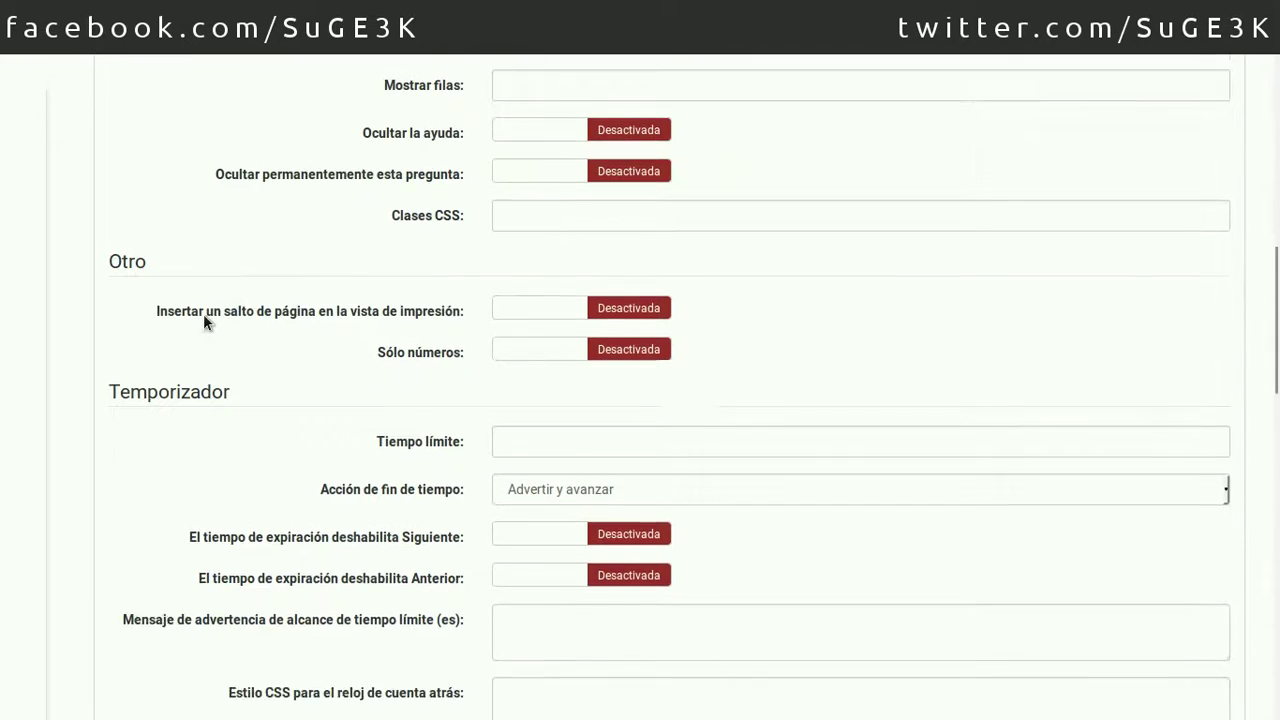
pyautogui.scroll(-1, 203, 314)
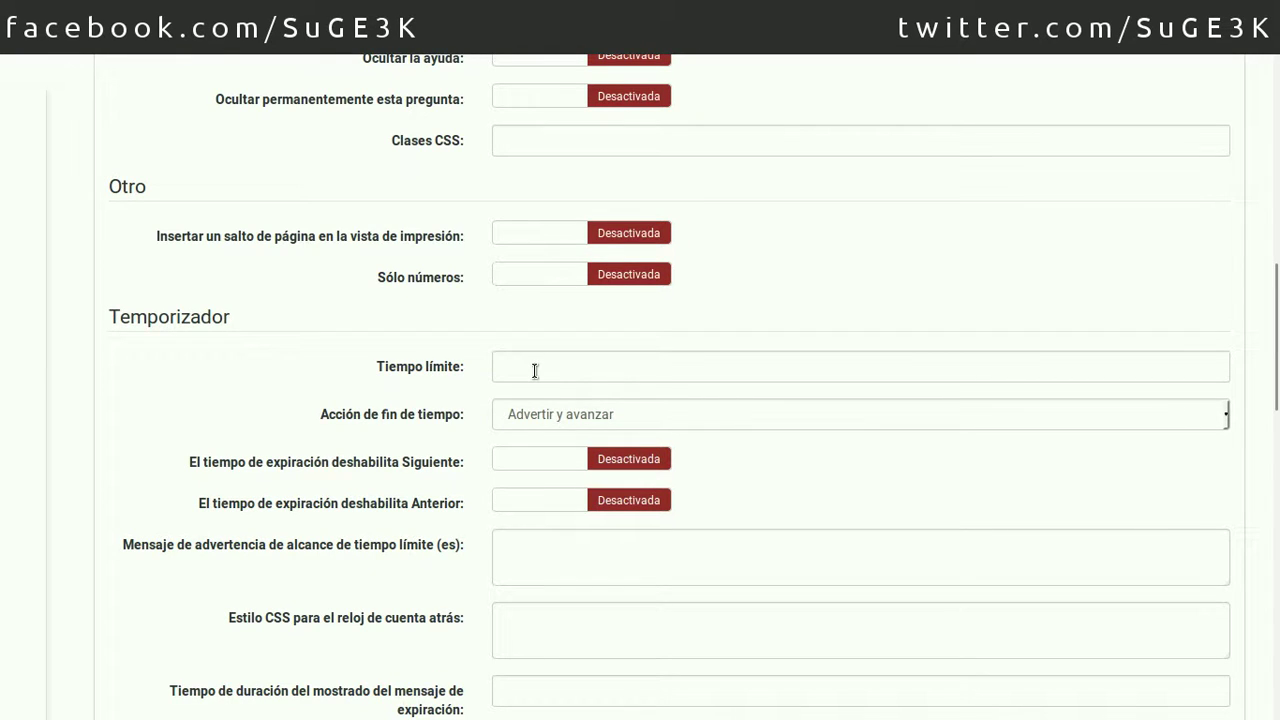
pyautogui.moveTo(320, 414)
pyautogui.scroll(-4, 261, 376)
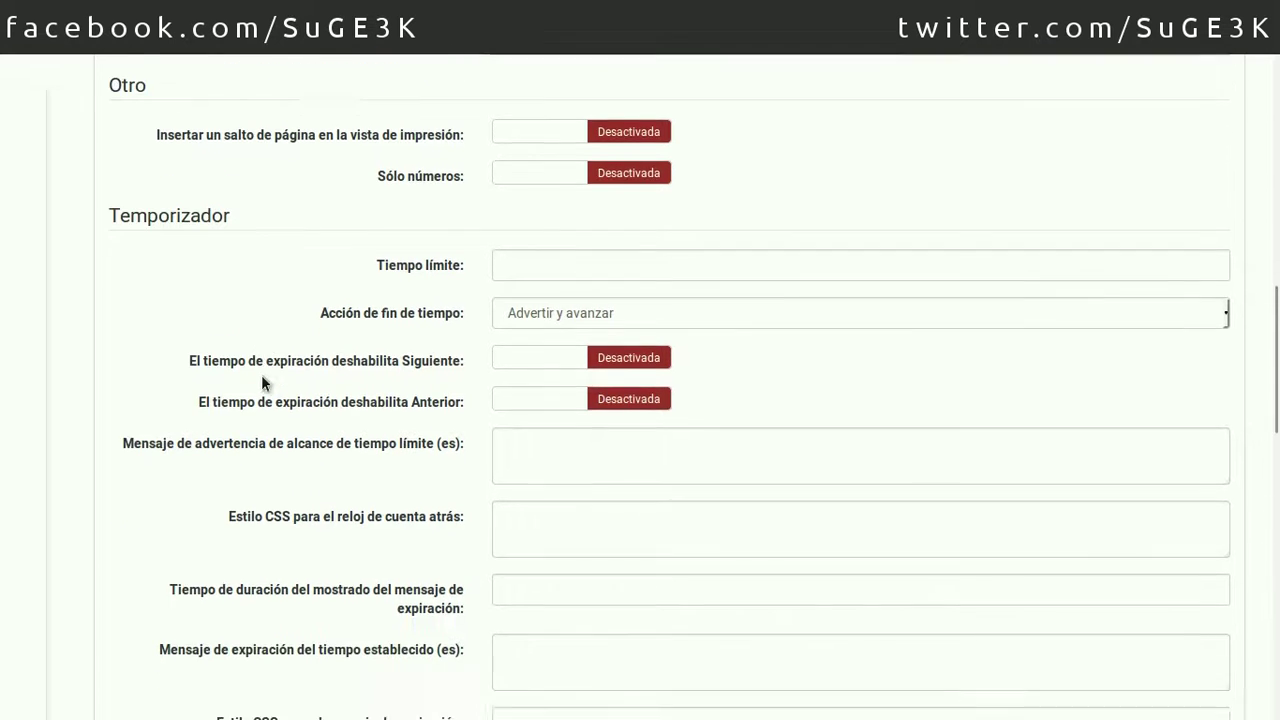
pyautogui.scroll(-5, 263, 377)
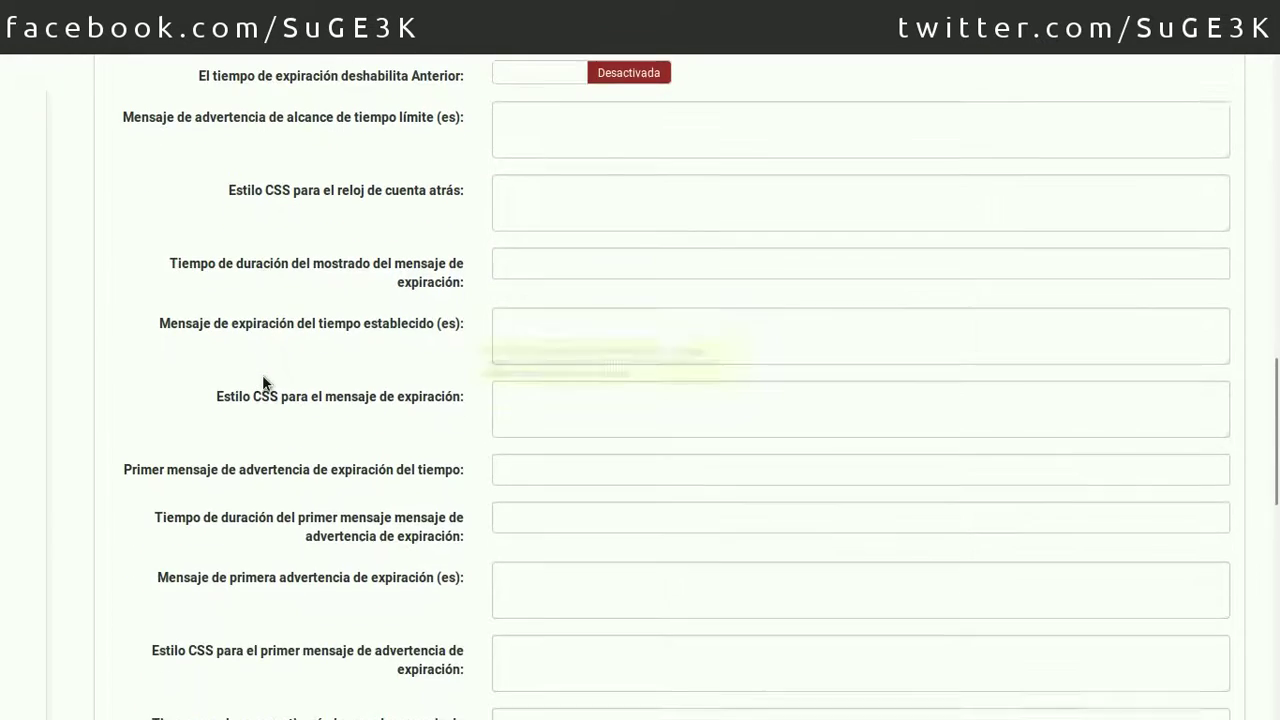
pyautogui.scroll(-5, 263, 382)
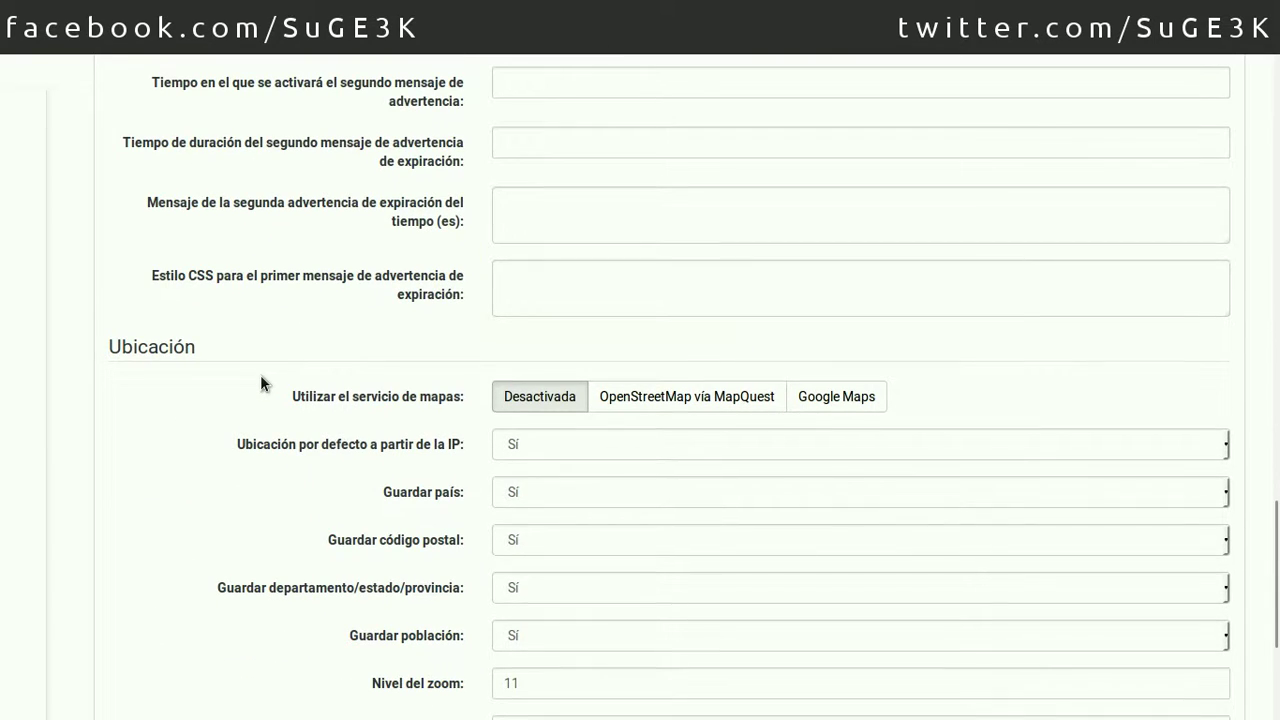
pyautogui.moveTo(284, 397); pyautogui.dragTo(456, 405)
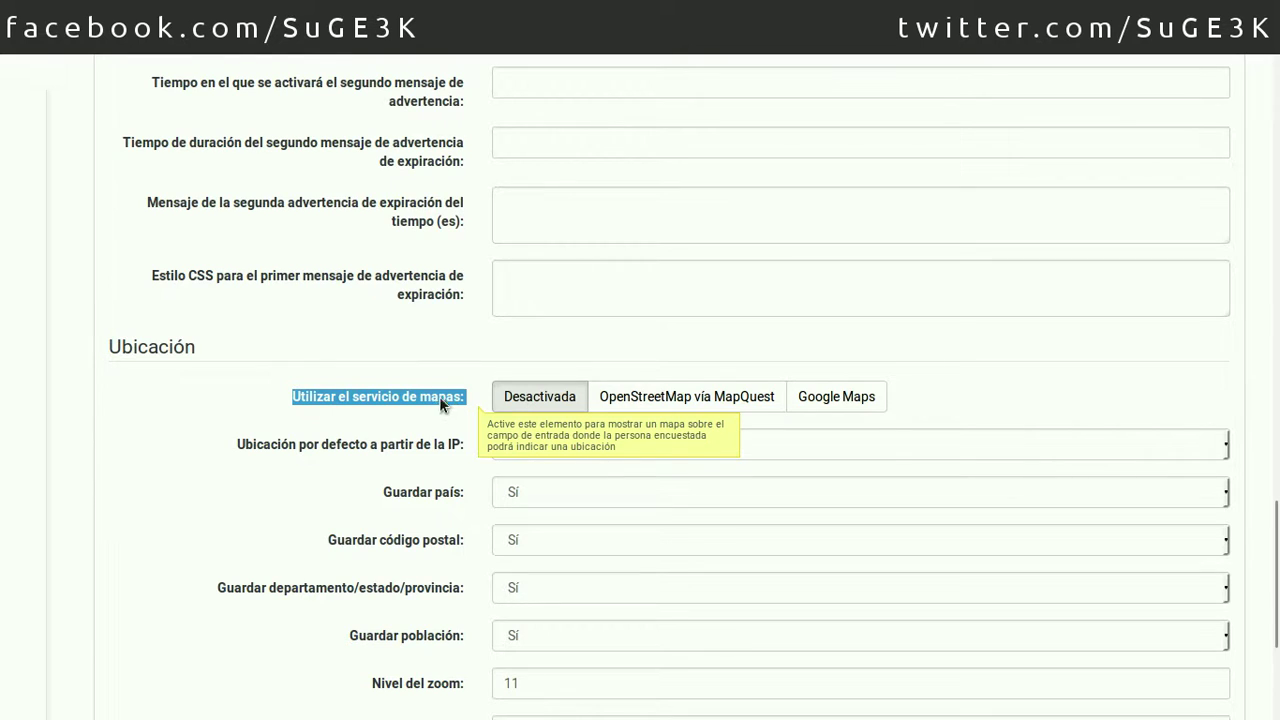
pyautogui.scroll(-4, 439, 396)
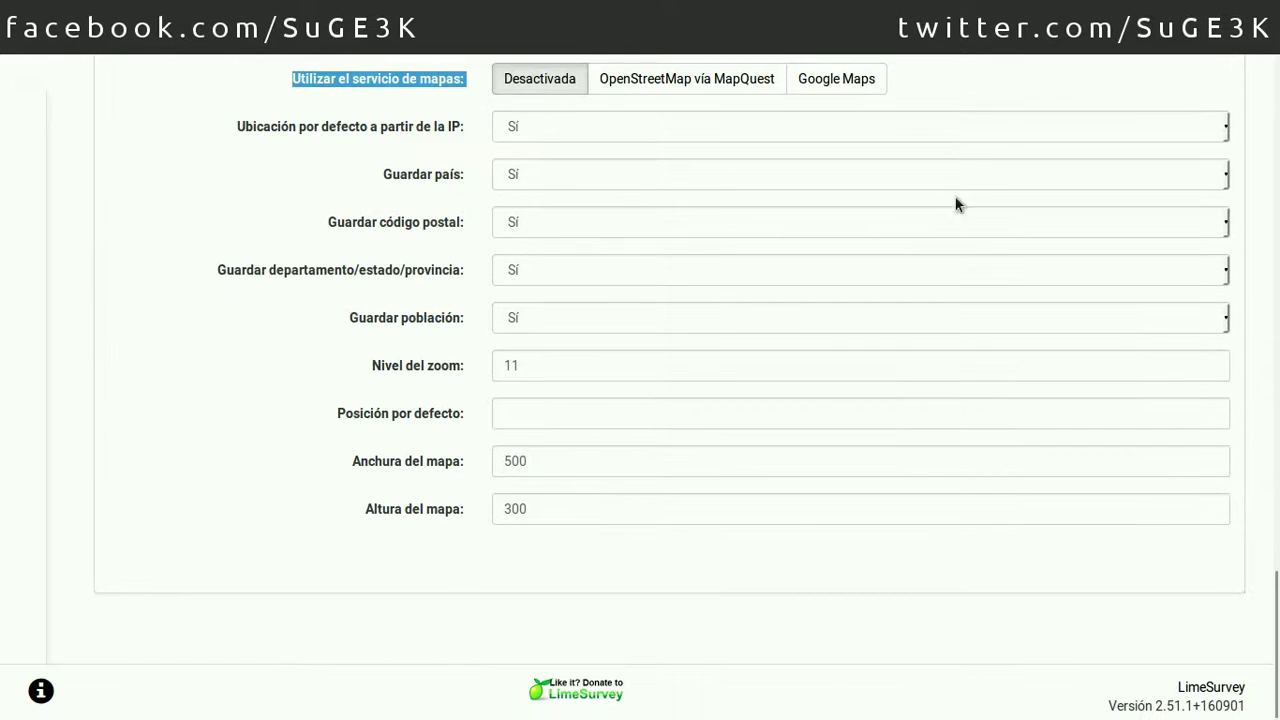
# - Save the Apellidos question and close its editor
pyautogui.scroll(3, 1051, 76)
pyautogui.scroll(10, 1146, 129)
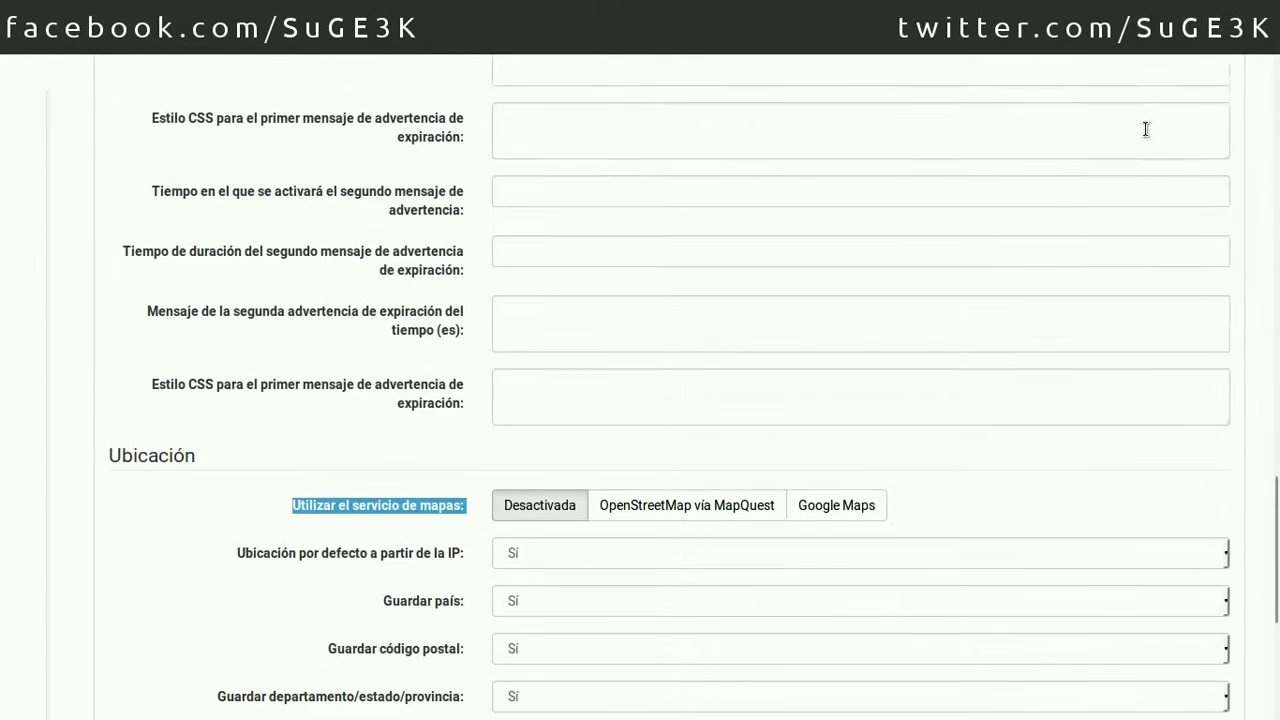
pyautogui.scroll(15, 1145, 130)
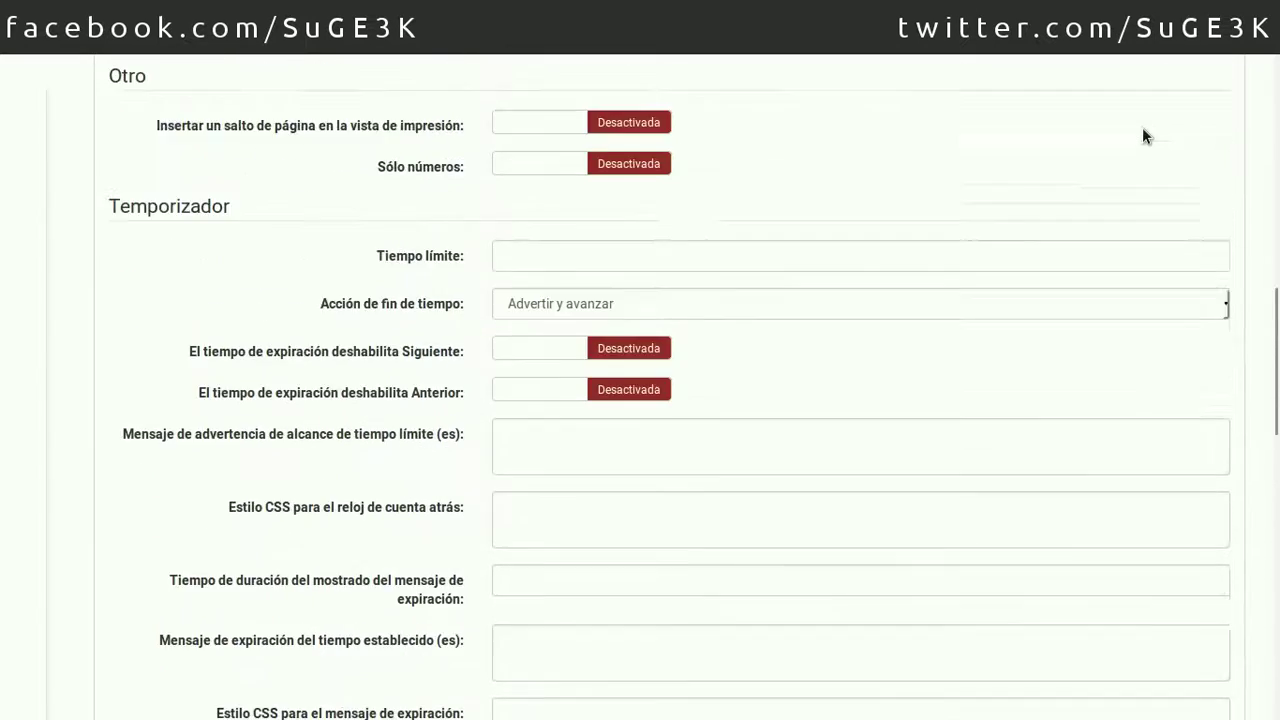
pyautogui.scroll(5, 1145, 130)
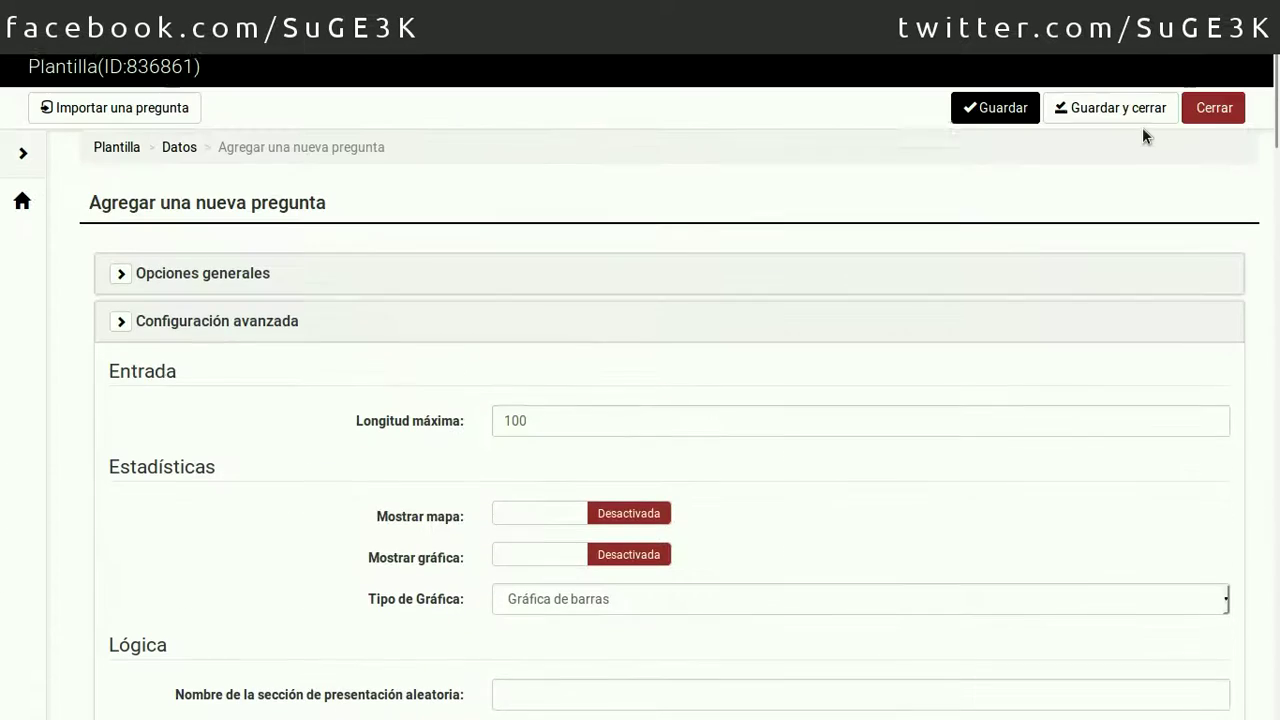
pyautogui.click(1140, 110)
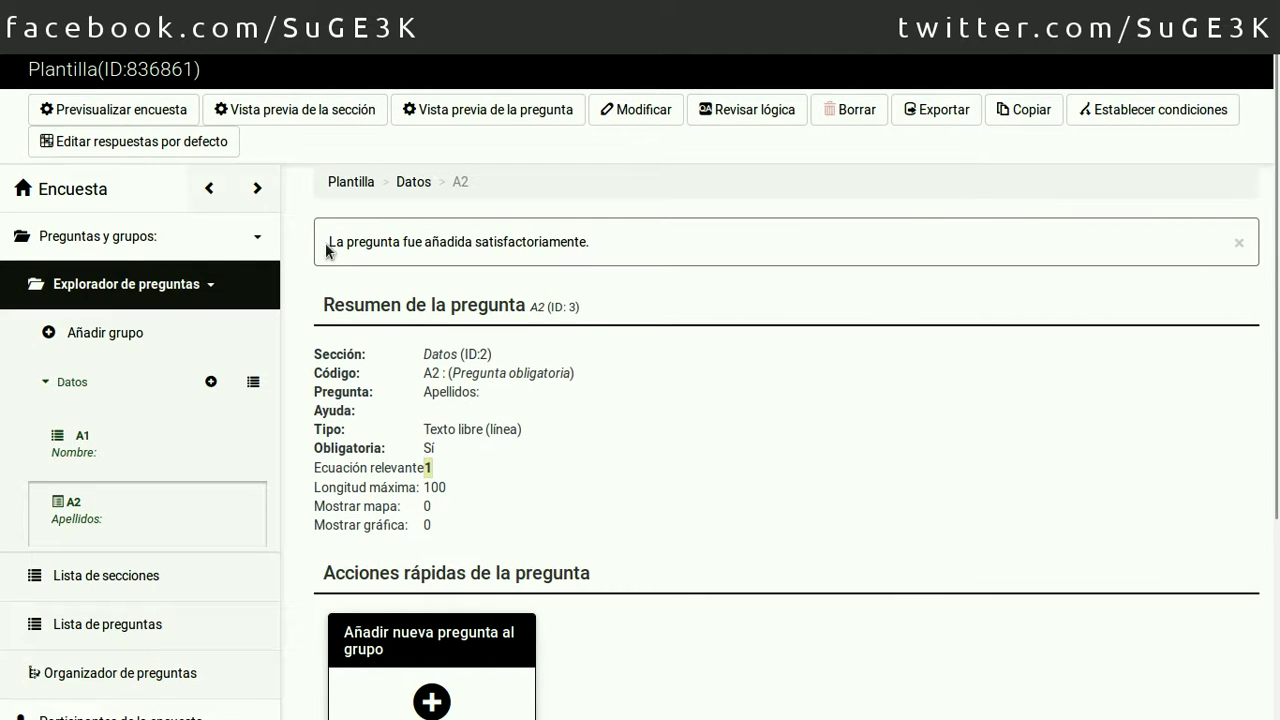
pyautogui.moveTo(329, 242); pyautogui.dragTo(595, 242)
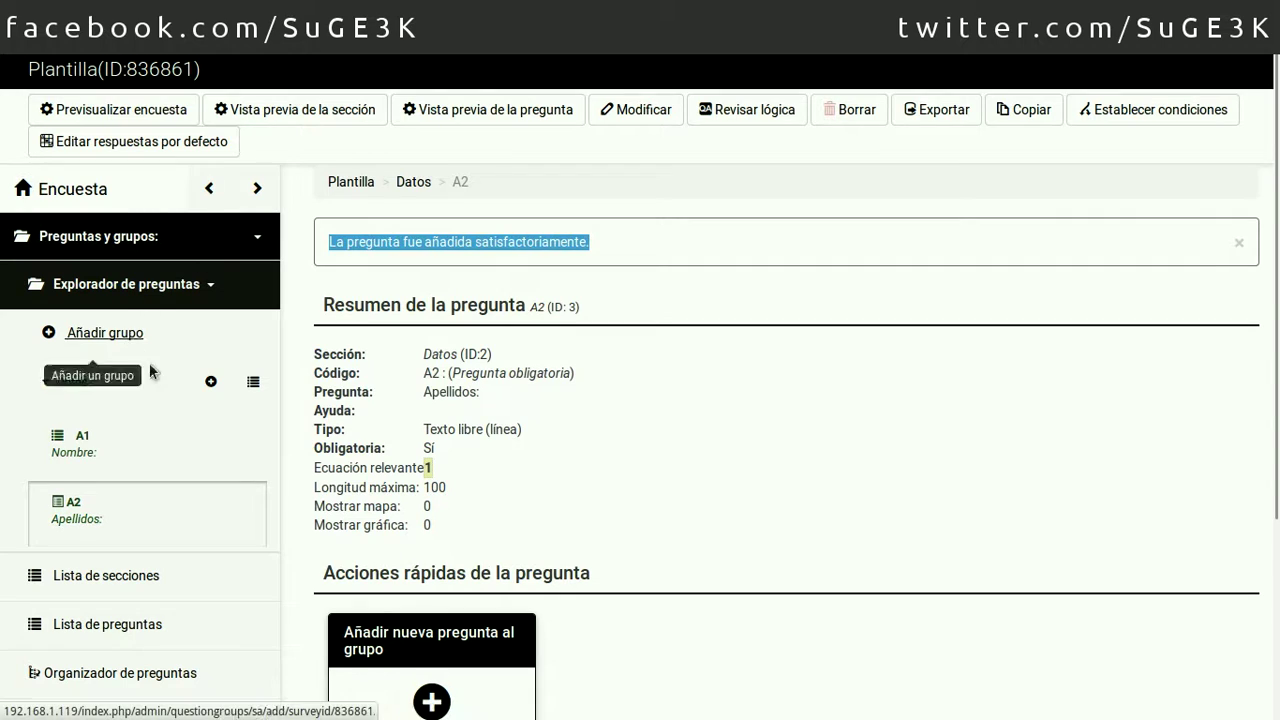
# - Add a new question to the Datos group with code A3 and the text "Género:"
pyautogui.click(213, 383)
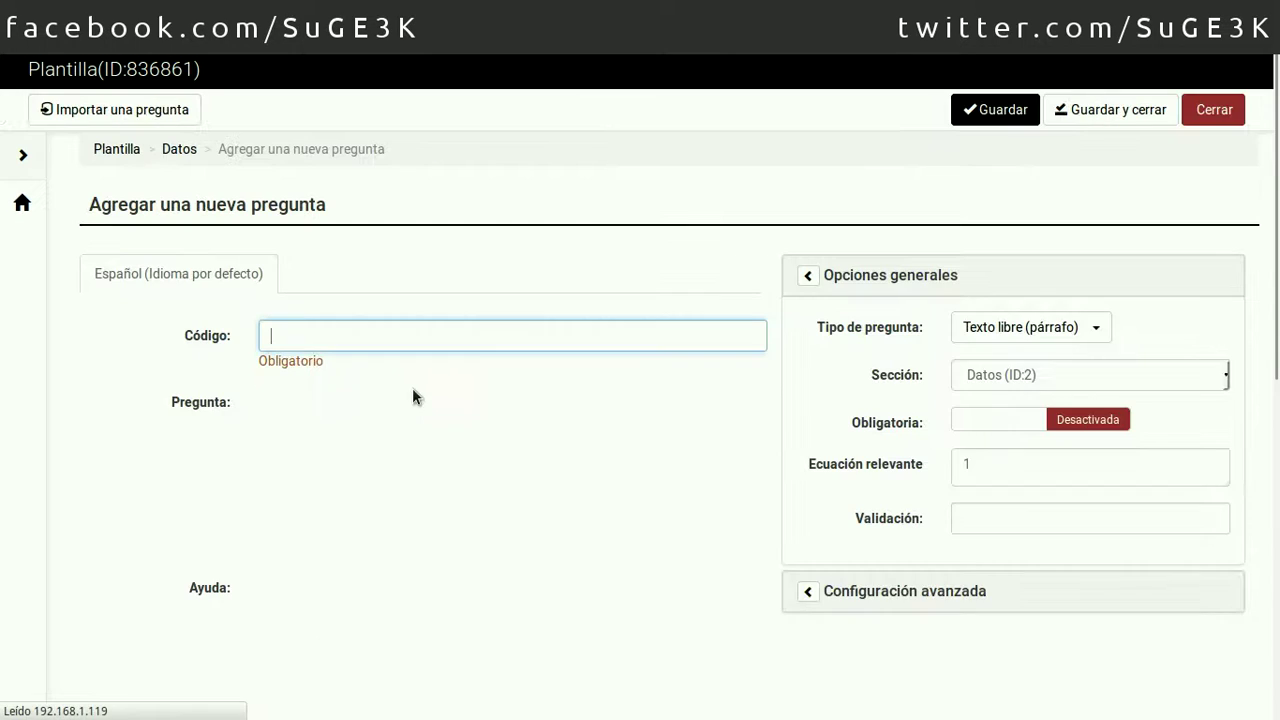
pyautogui.write('A3')
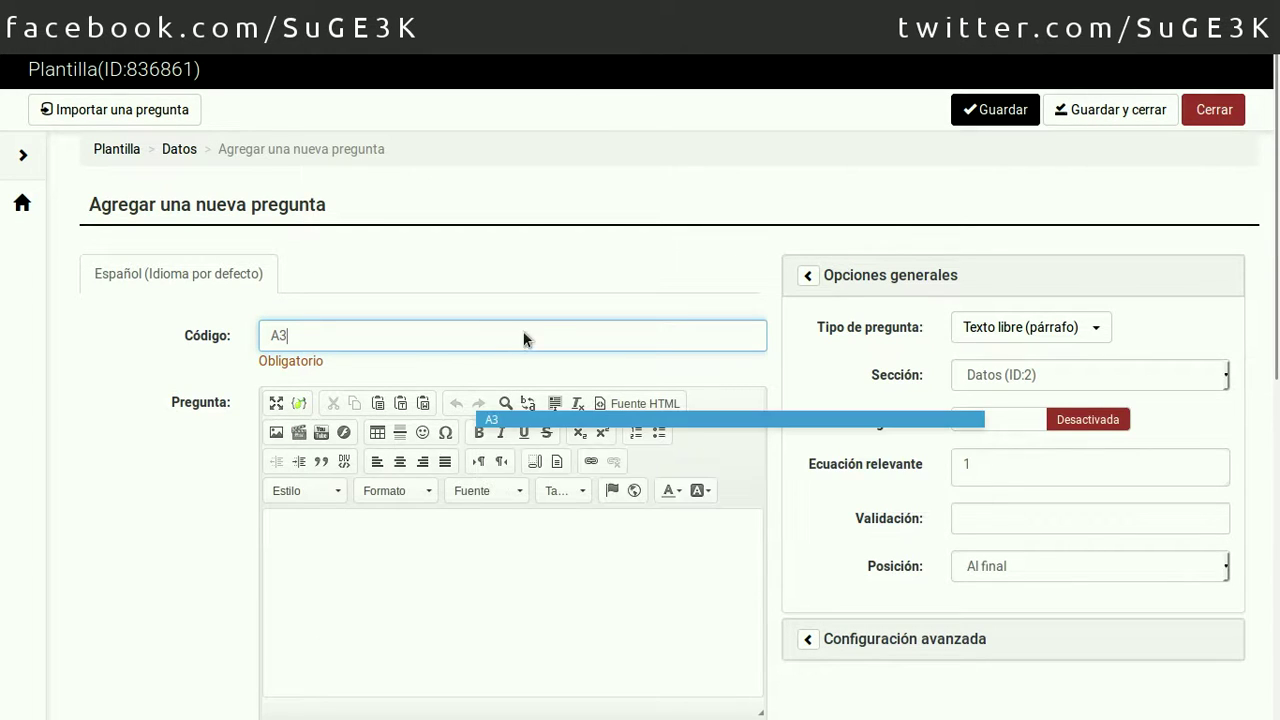
pyautogui.click(337, 548)
pyautogui.write('Género:')
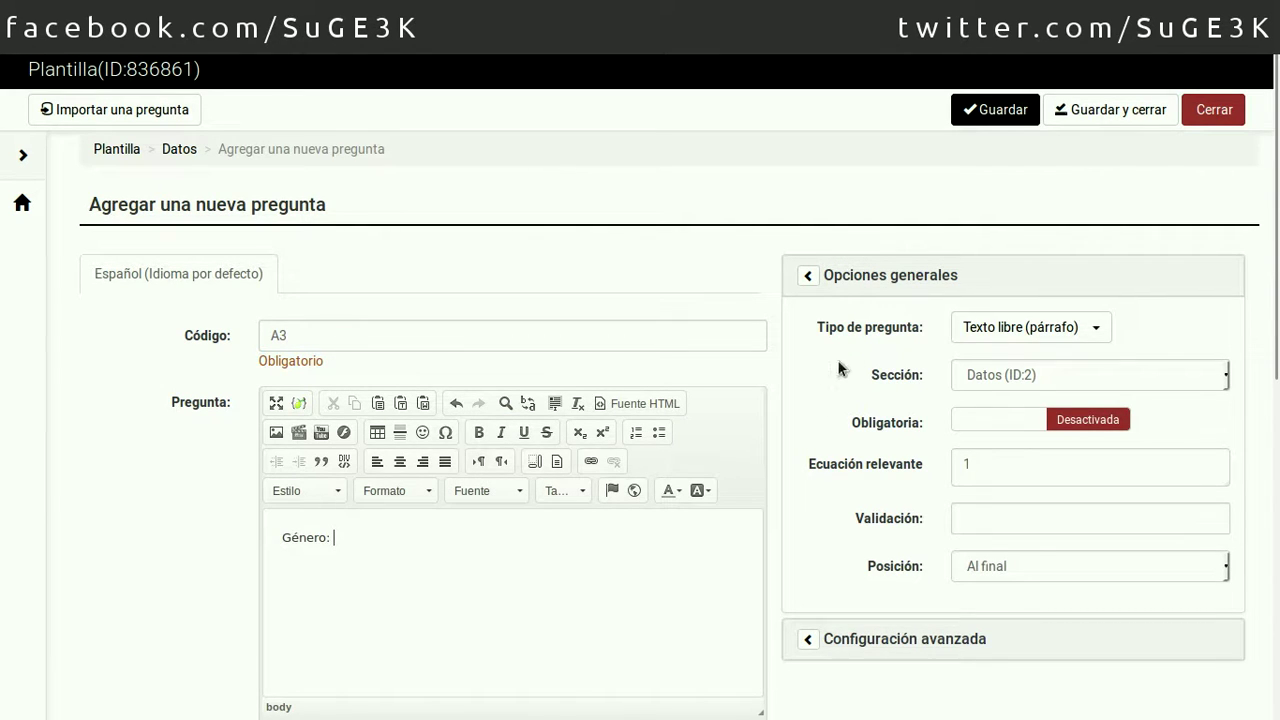
# - Set the A3 question's type to Género and make it mandatory
pyautogui.click(1040, 330)
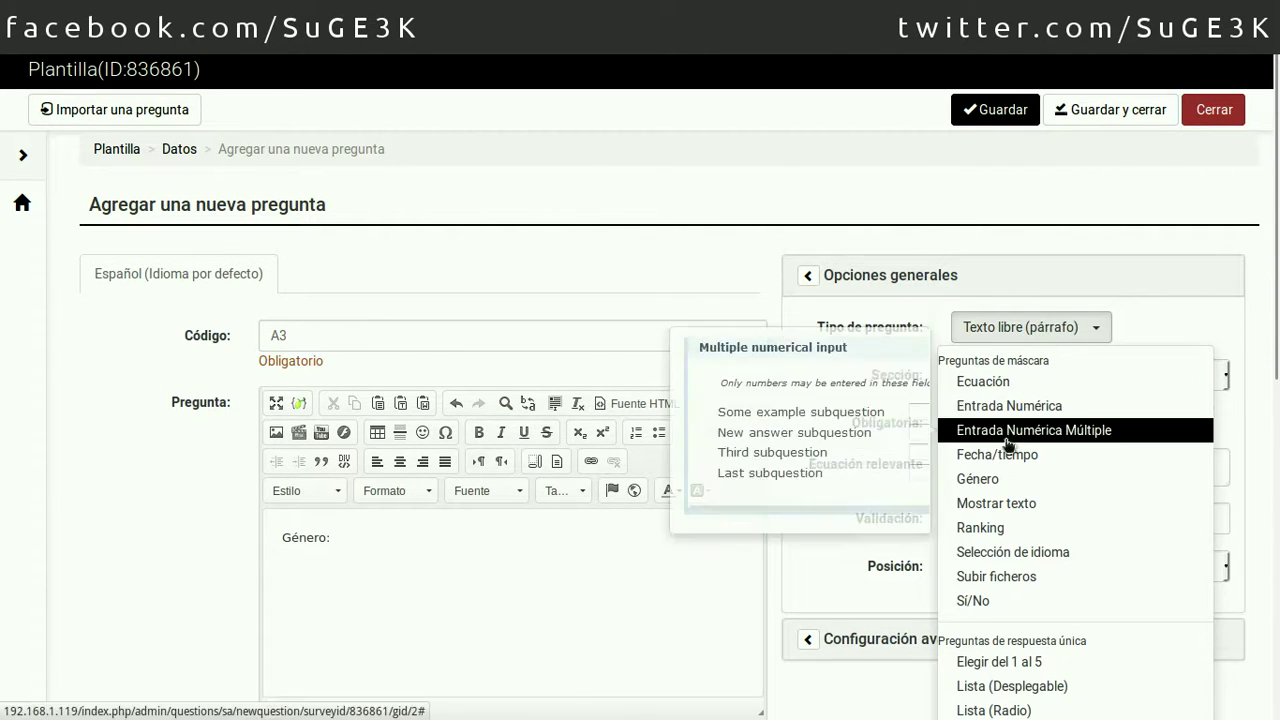
pyautogui.click(1000, 486)
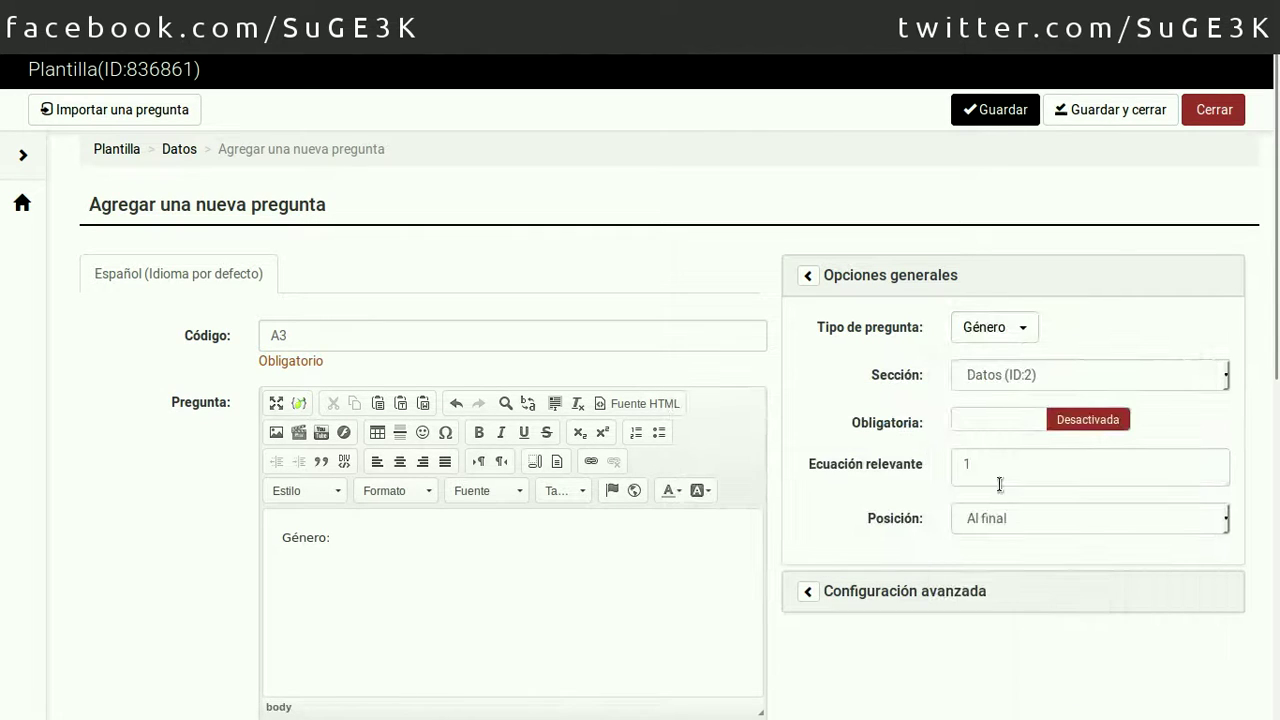
pyautogui.click(1016, 425)
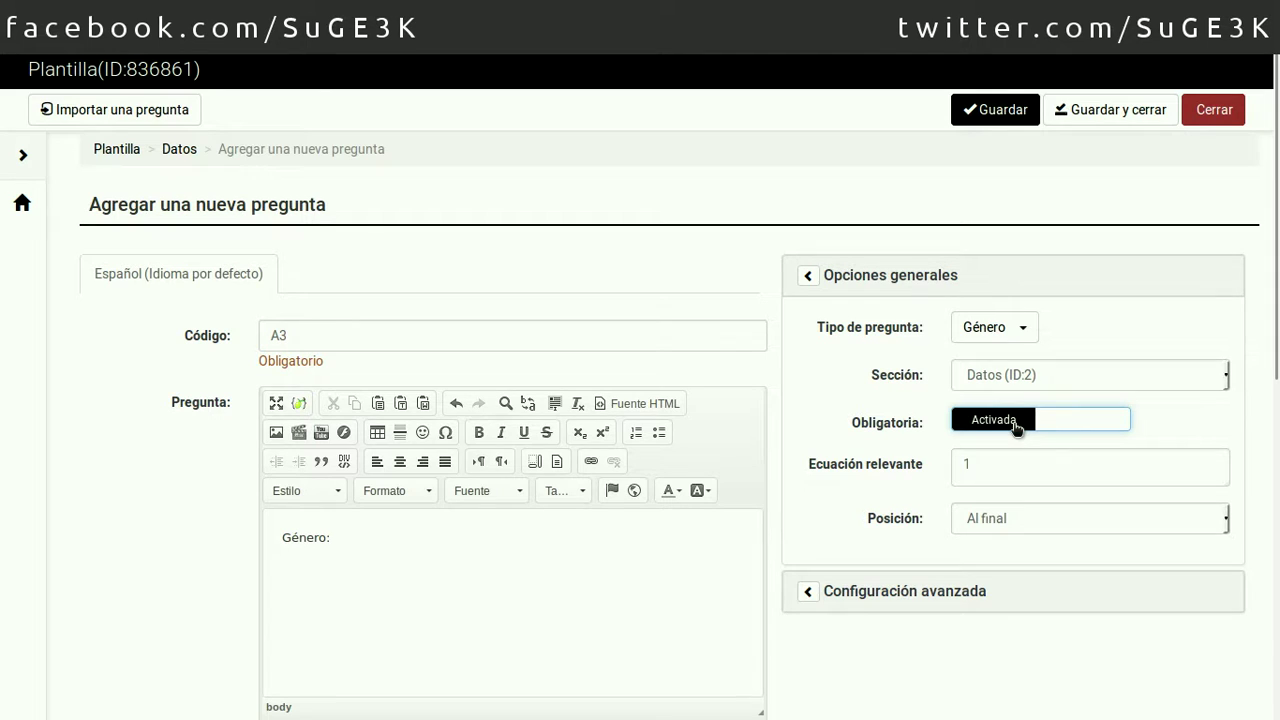
# - Review the Género question's advanced statistics, logic and display settings, and save the question
pyautogui.scroll(-3, 846, 555)
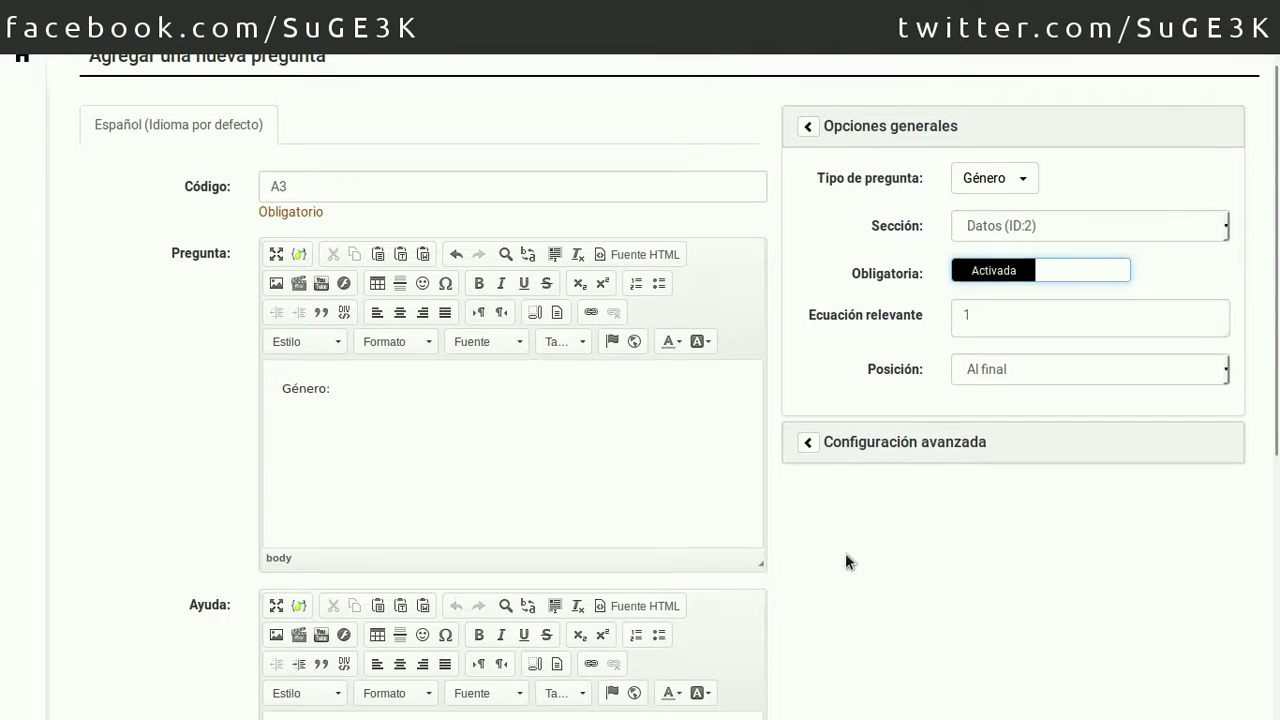
pyautogui.click(899, 445)
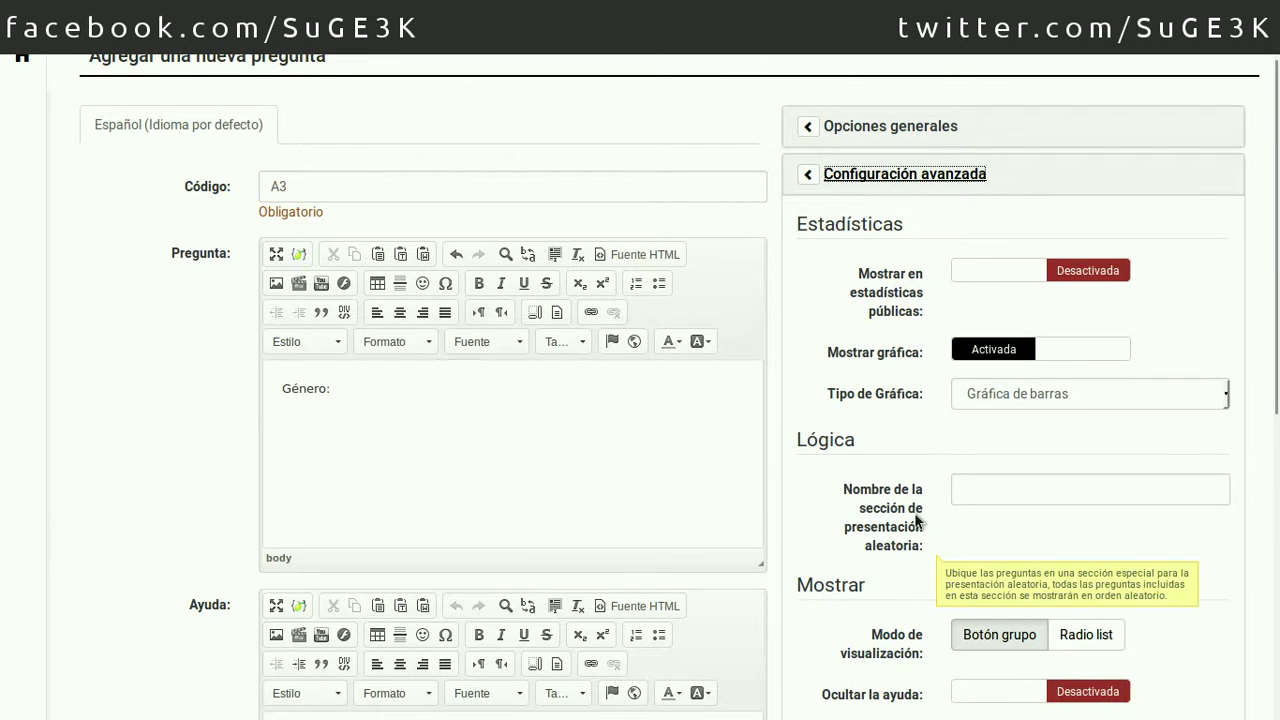
pyautogui.scroll(-3, 914, 512)
pyautogui.scroll(-1, 914, 512)
pyautogui.moveTo(928, 417)
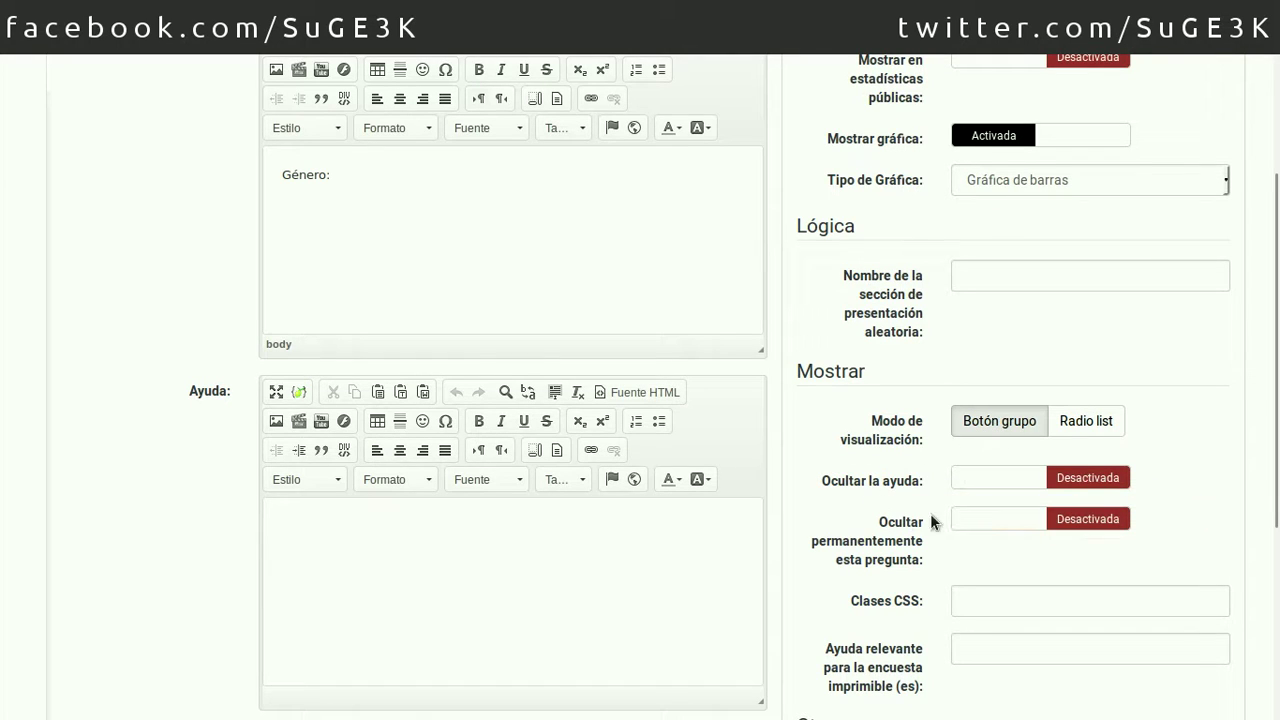
pyautogui.scroll(-4, 893, 532)
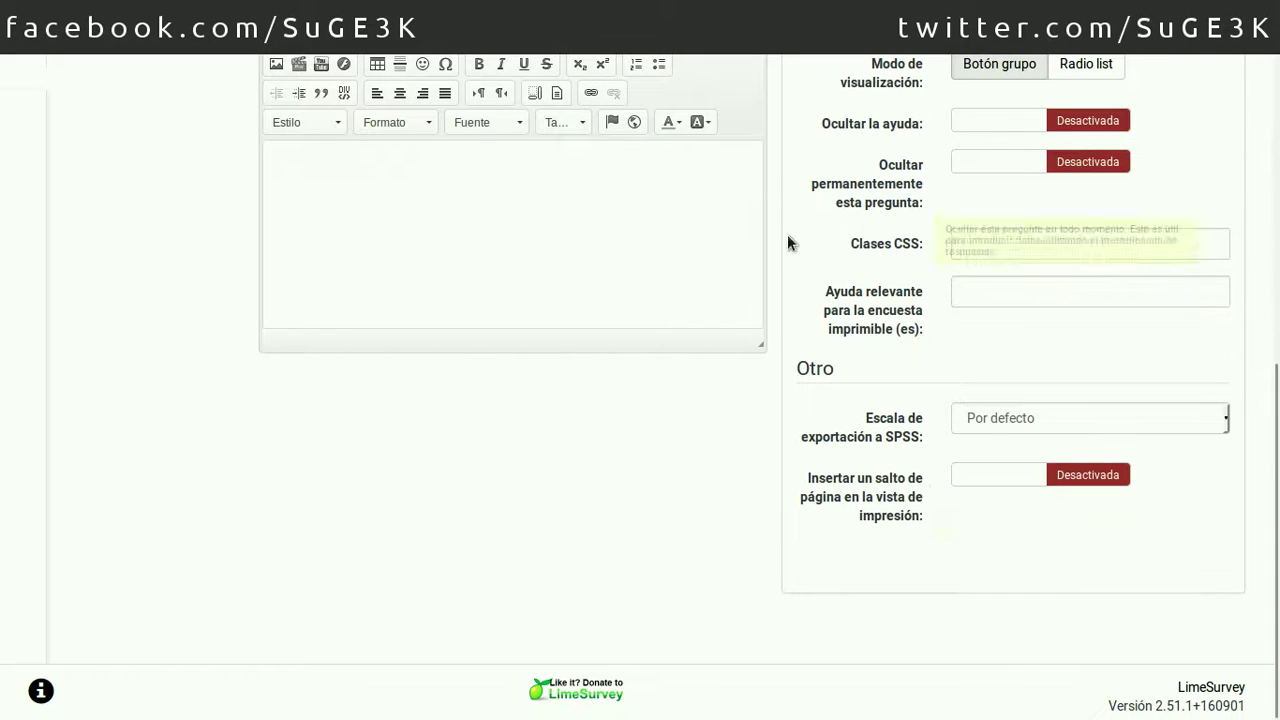
pyautogui.scroll(3, 980, 493)
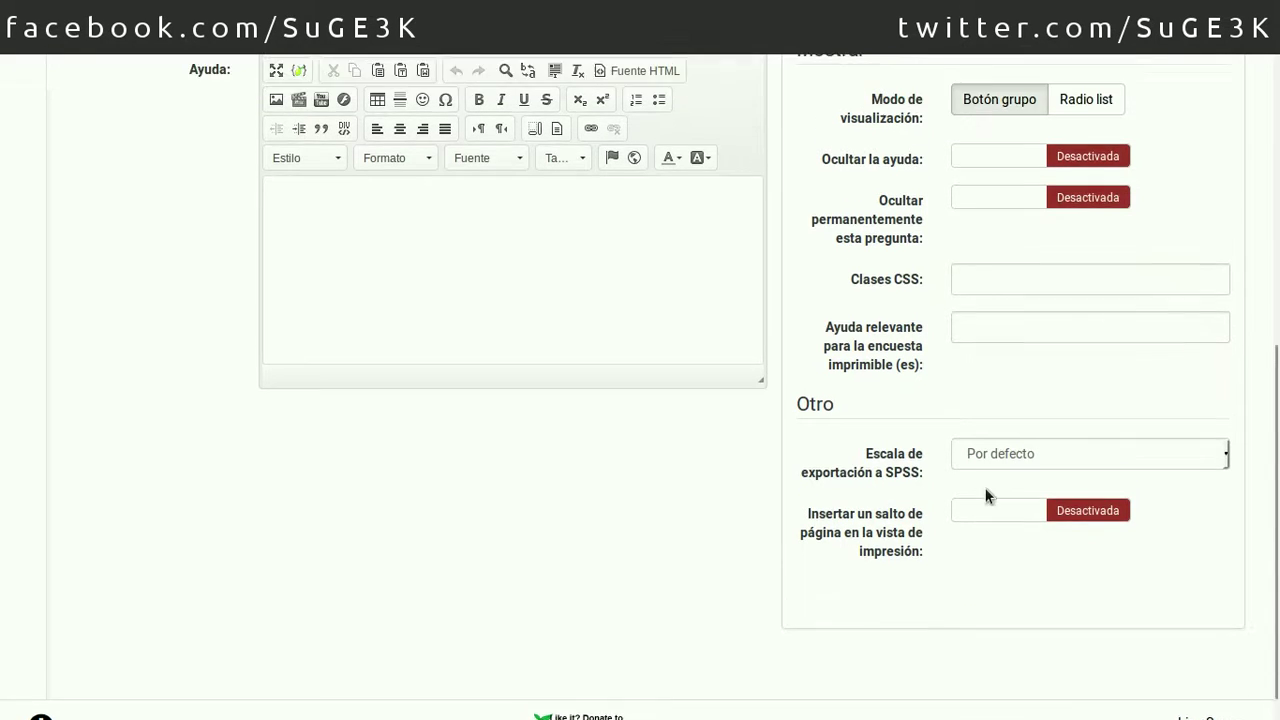
pyautogui.scroll(5, 960, 495)
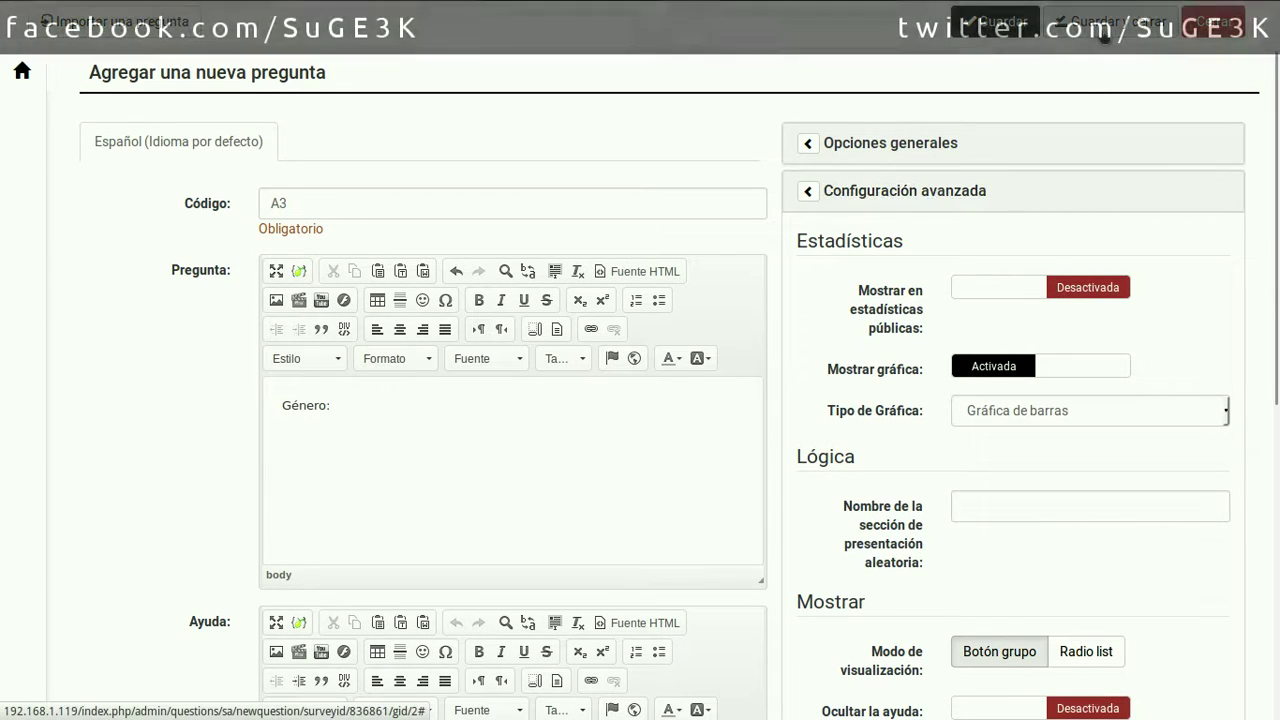
pyautogui.click(996, 21)
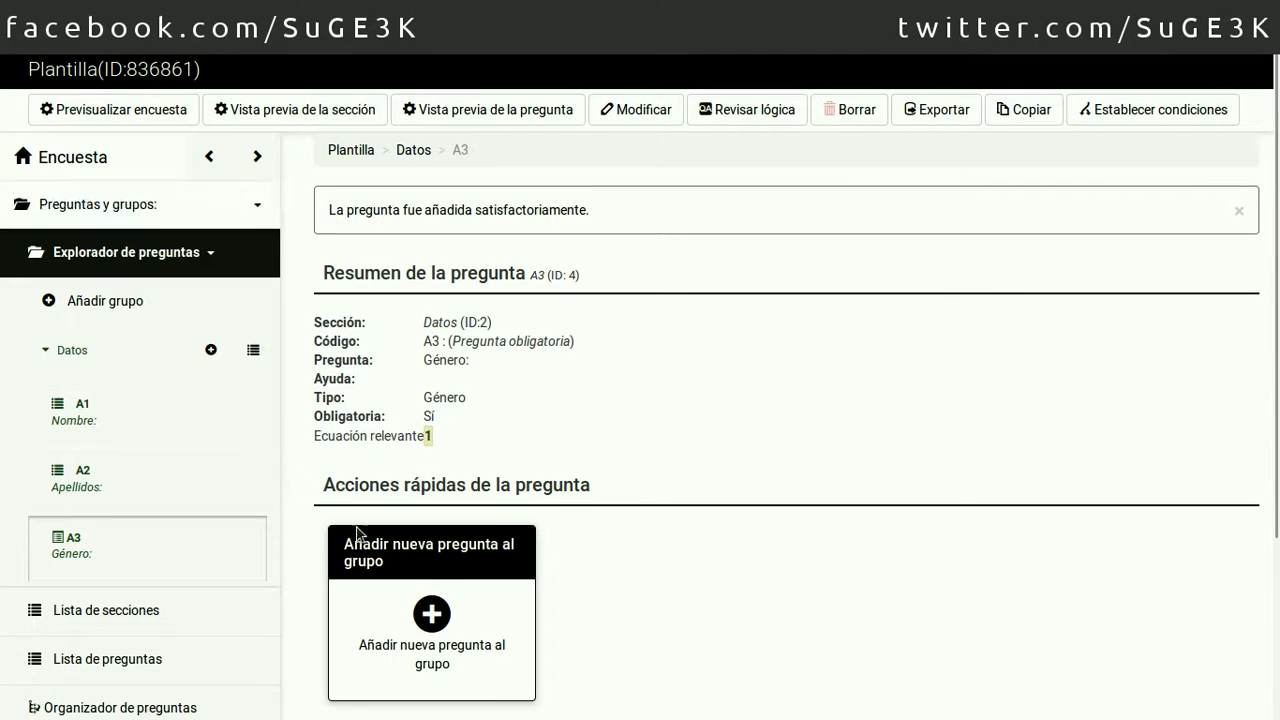
# - Add another question to the group with code A4 and the text "Acepta que le enviemos informacion a su correo?"
pyautogui.click(432, 612)
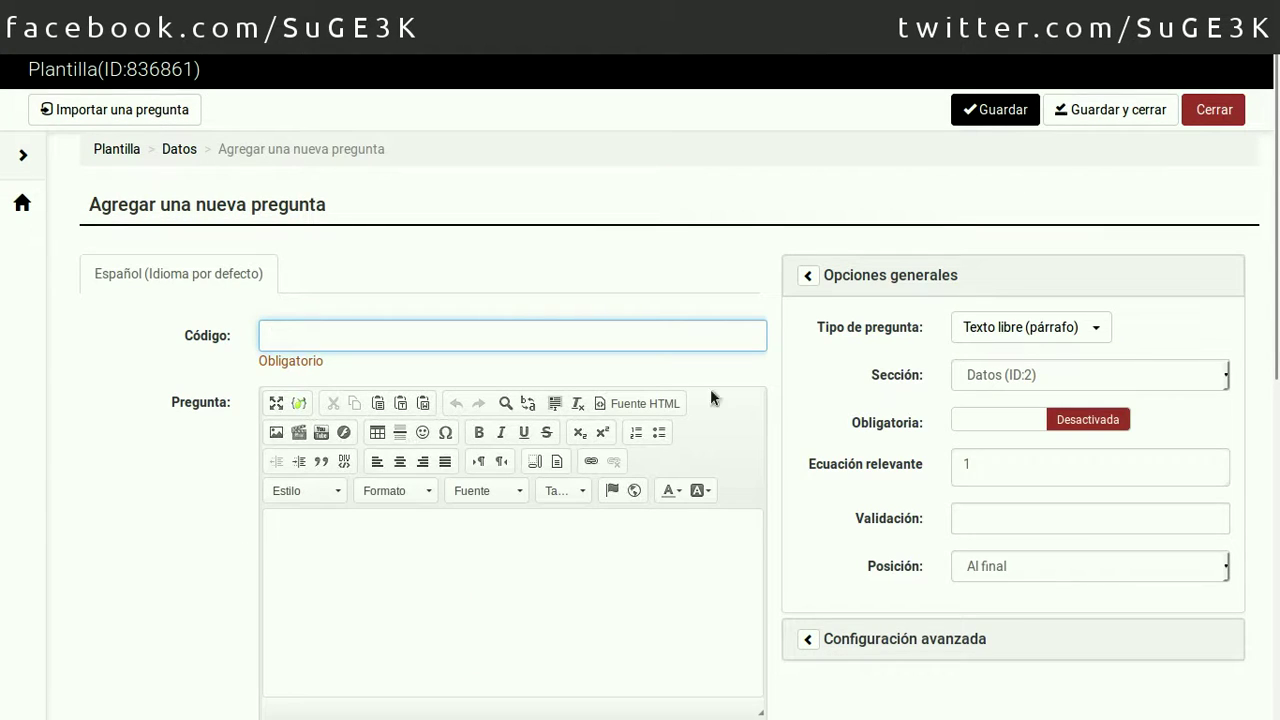
pyautogui.write('A')
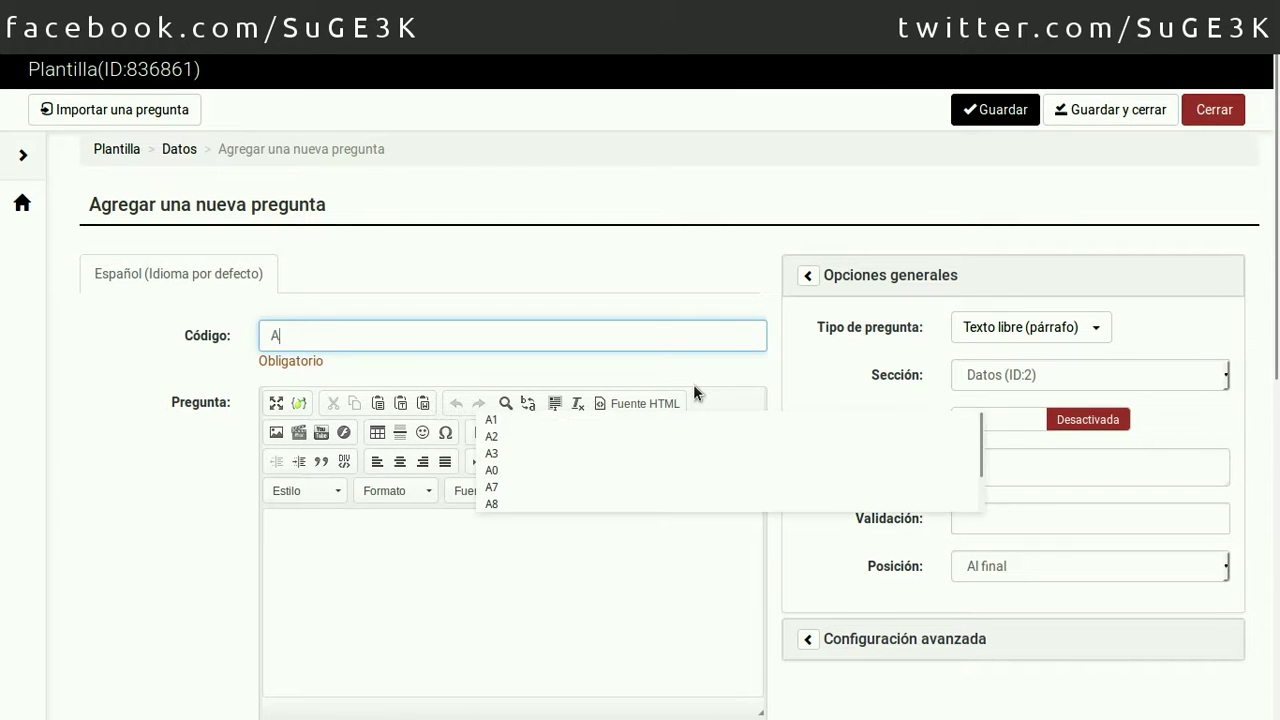
pyautogui.write('4')
pyautogui.click(441, 585)
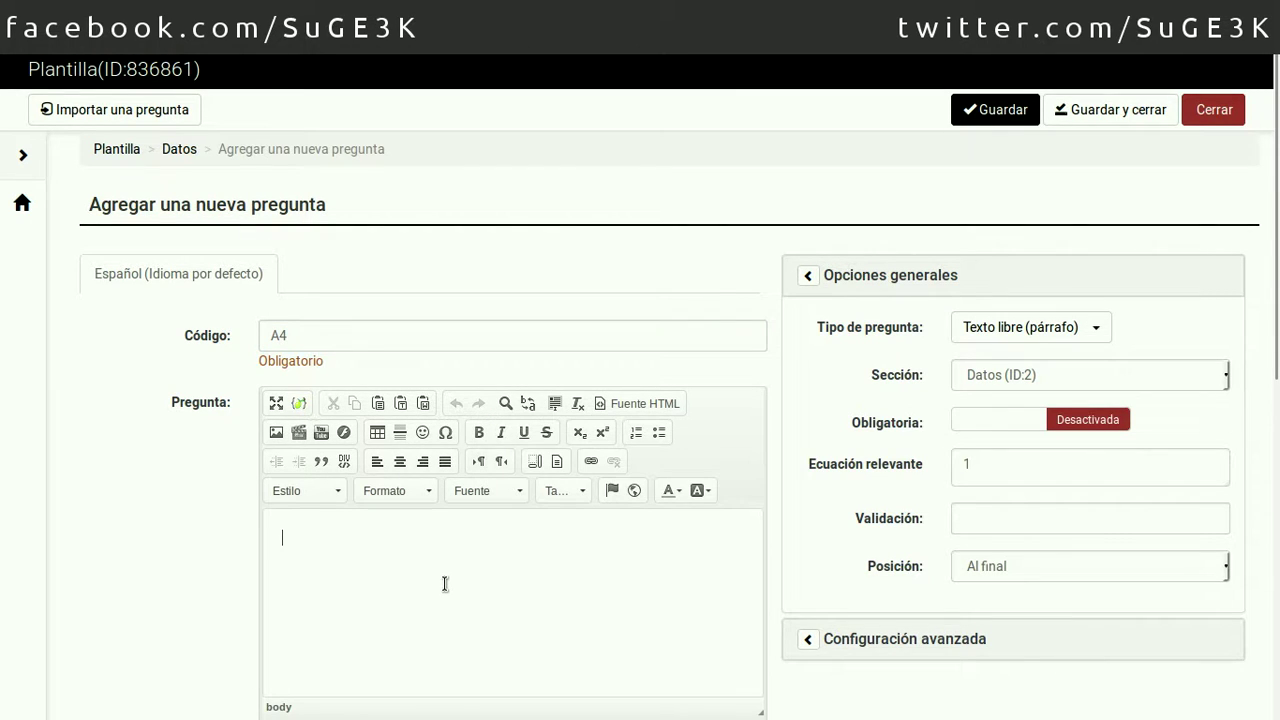
pyautogui.write('Acepta que le enviemos i')
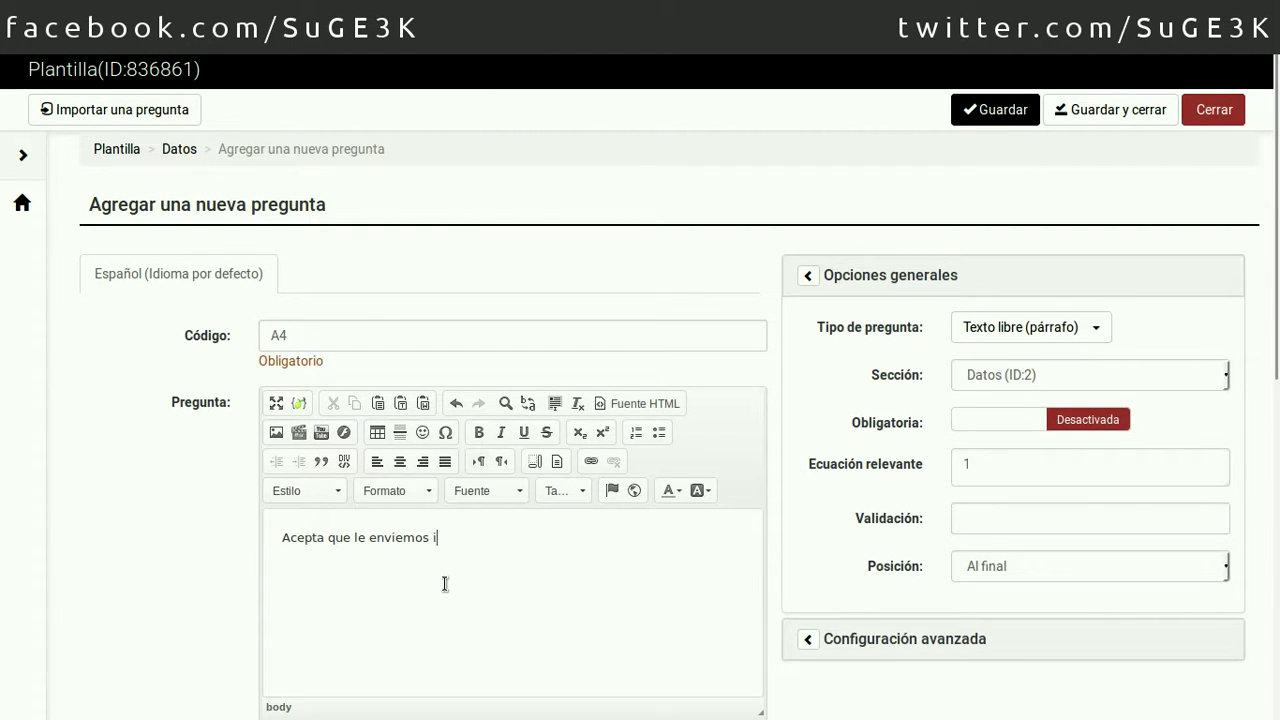
pyautogui.write('nformacion a su correo?')
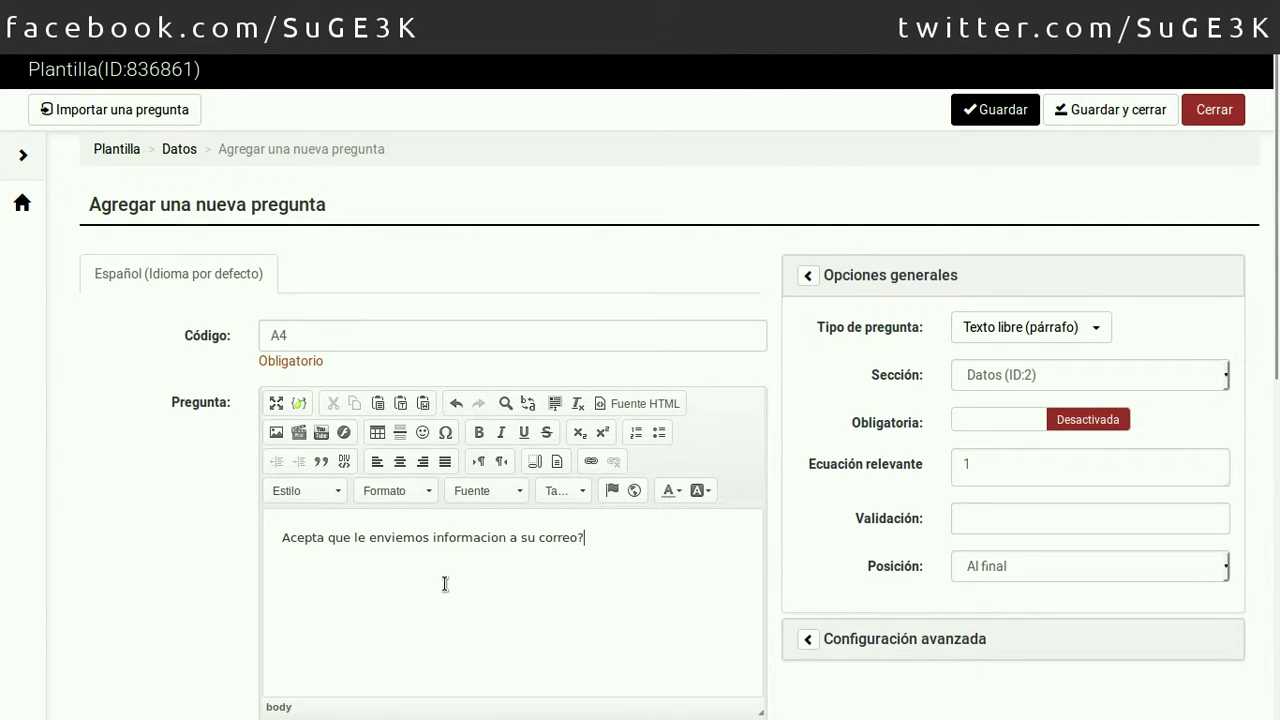
# - Set the A4 question's type to Sí/No and make it mandatory
pyautogui.click(1072, 331)
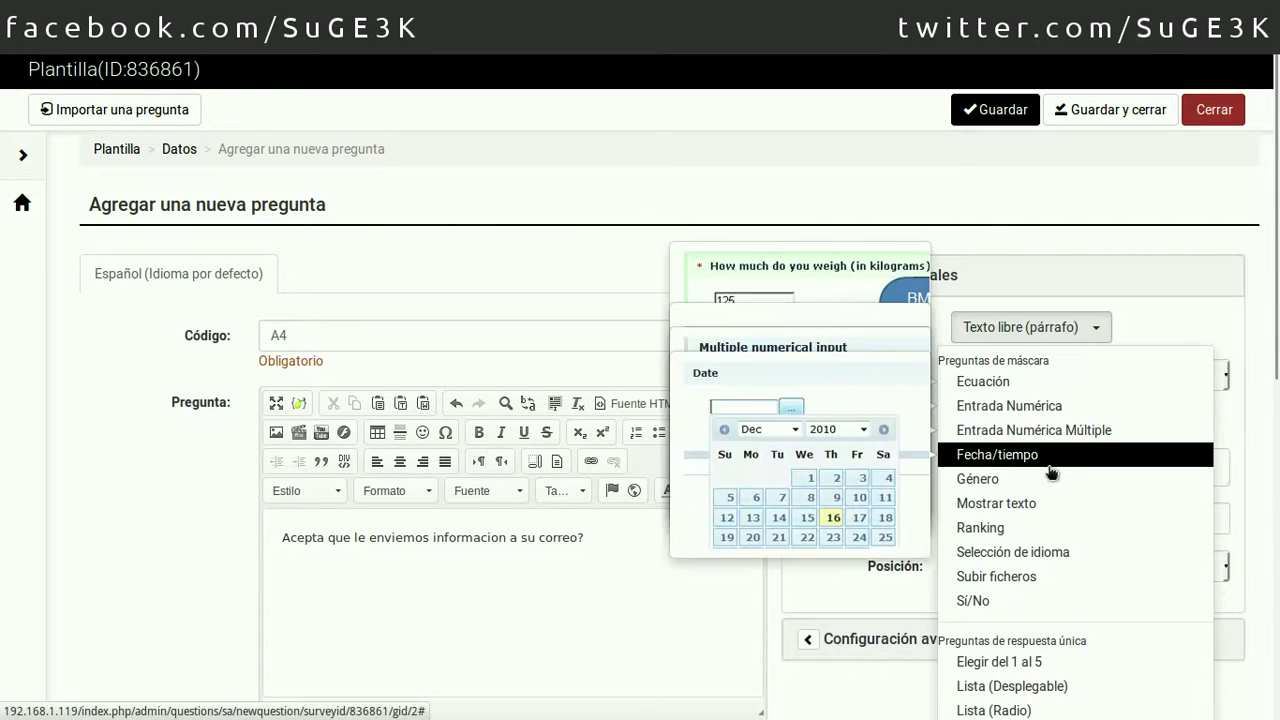
pyautogui.click(1011, 600)
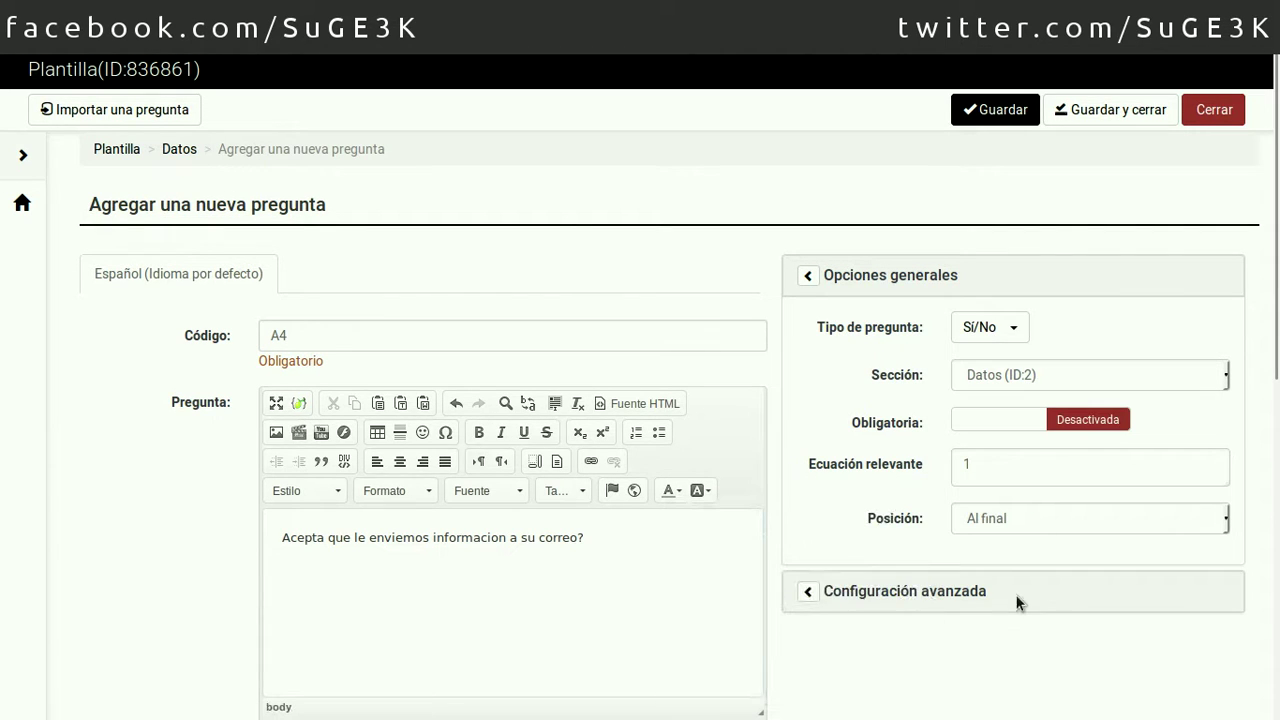
pyautogui.scroll(-3, 1175, 316)
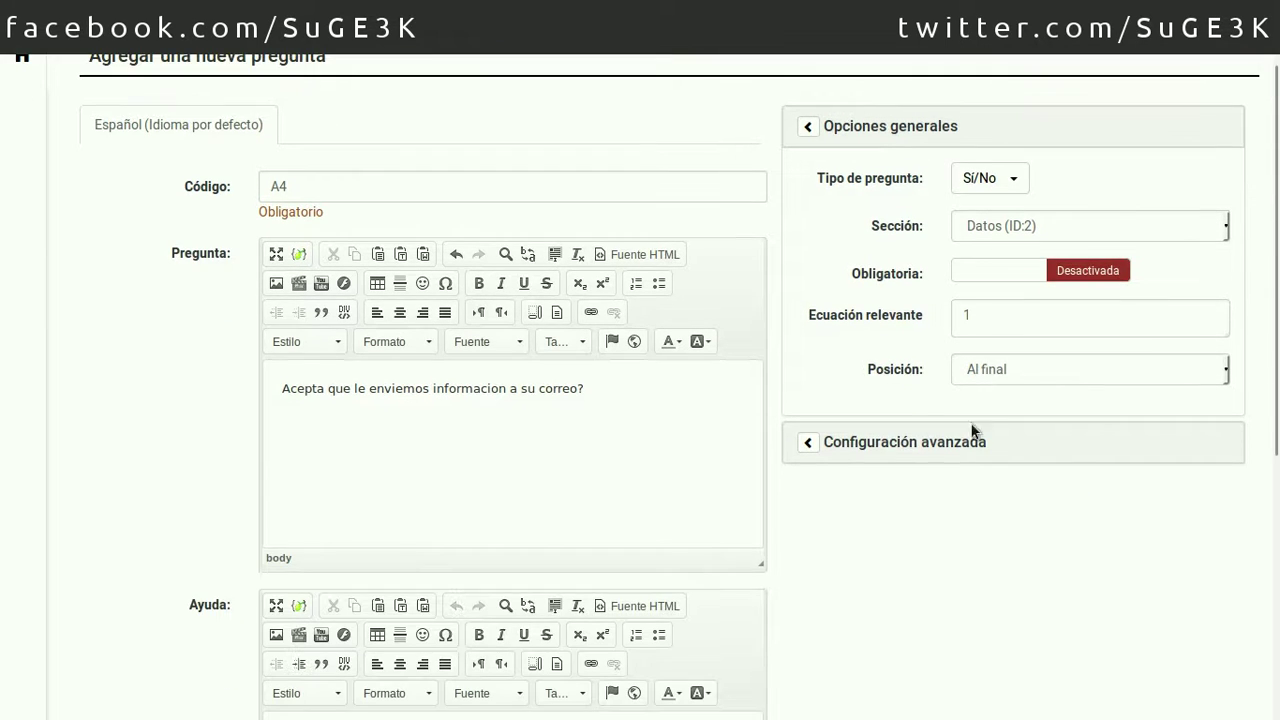
pyautogui.click(1002, 279)
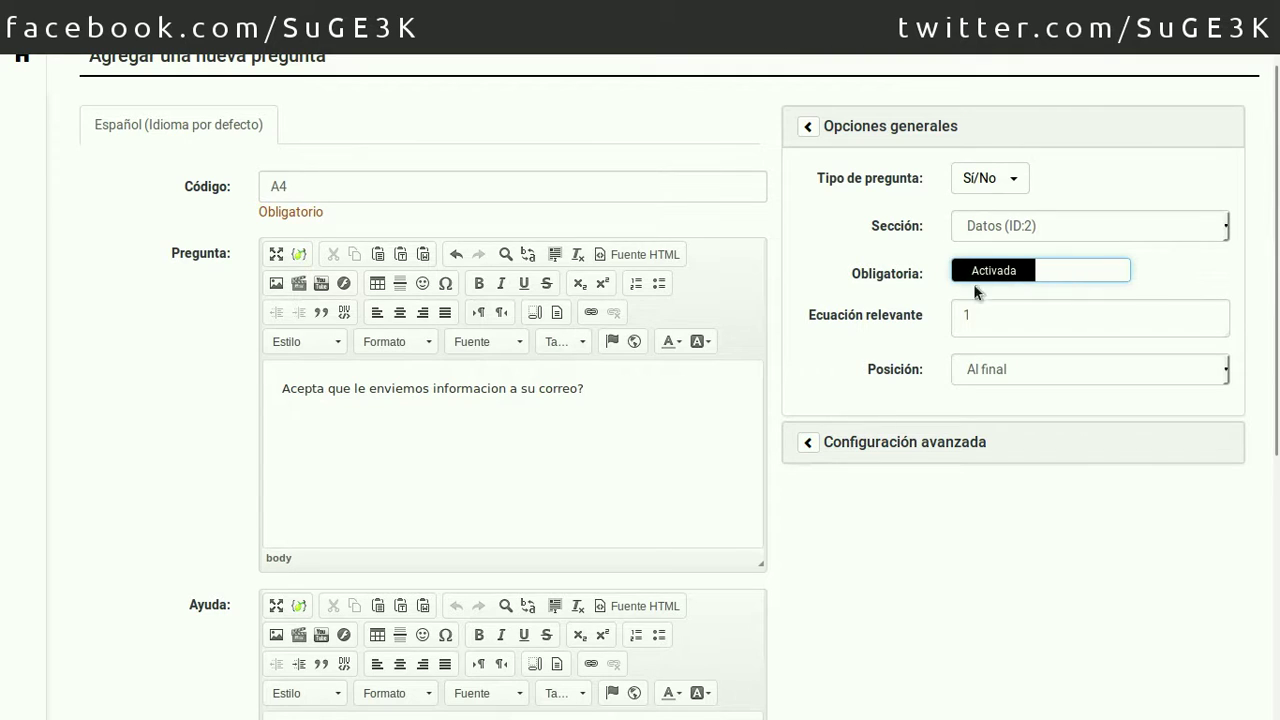
# - Review the A4 question's advanced statistics, logic and display settings, and save the question
pyautogui.click(870, 445)
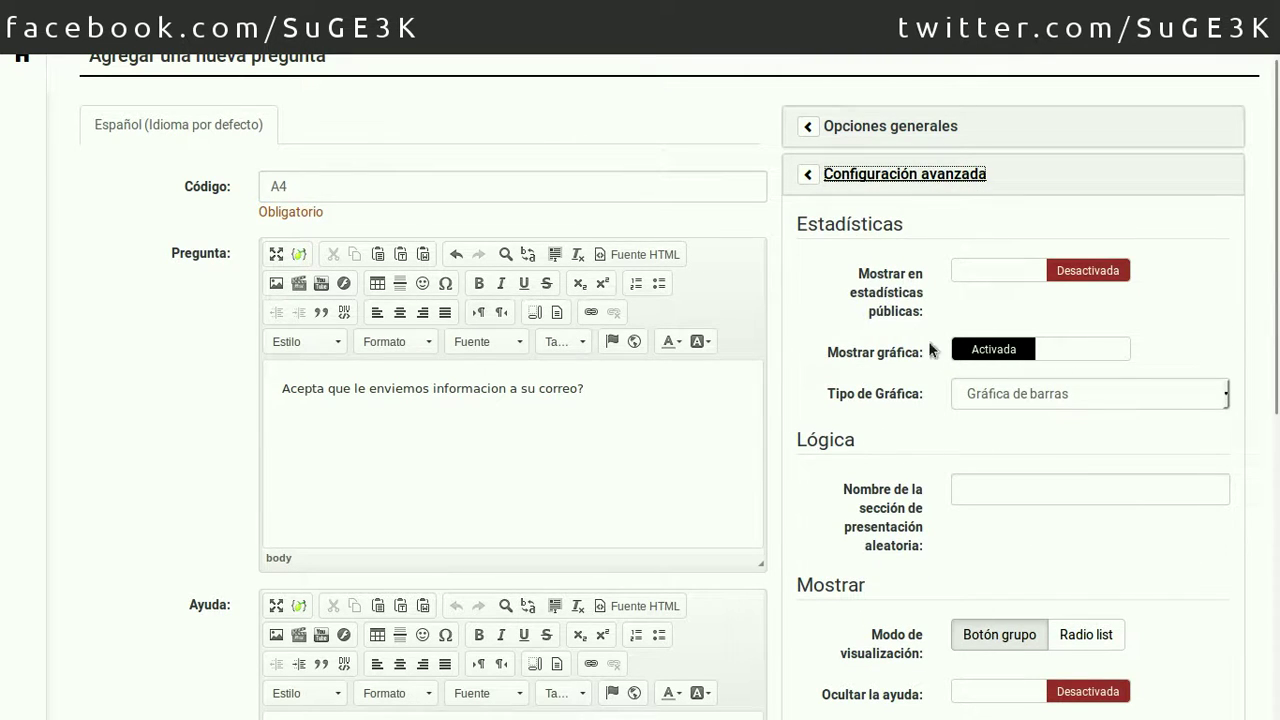
pyautogui.scroll(-3, 907, 431)
pyautogui.scroll(-5, 907, 431)
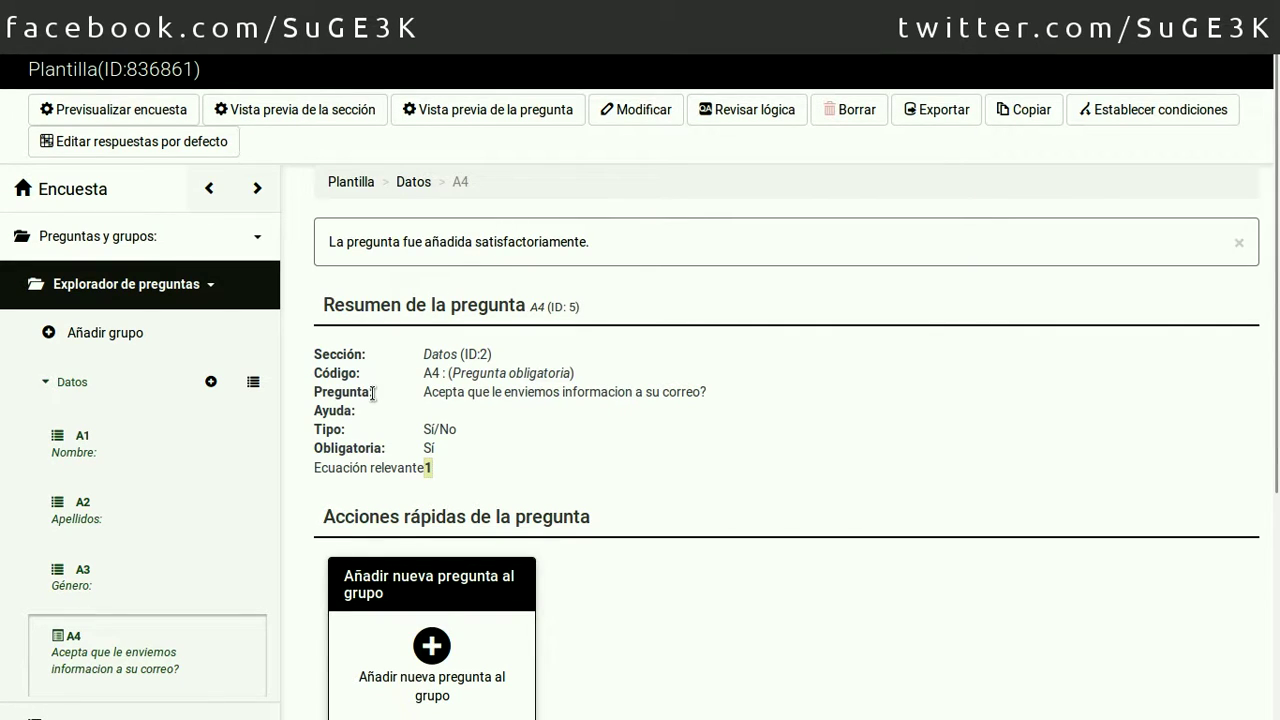
# - Add another question to the Datos group with code A4 and the text "Correo:"
pyautogui.click(211, 385)
pyautogui.write('A')
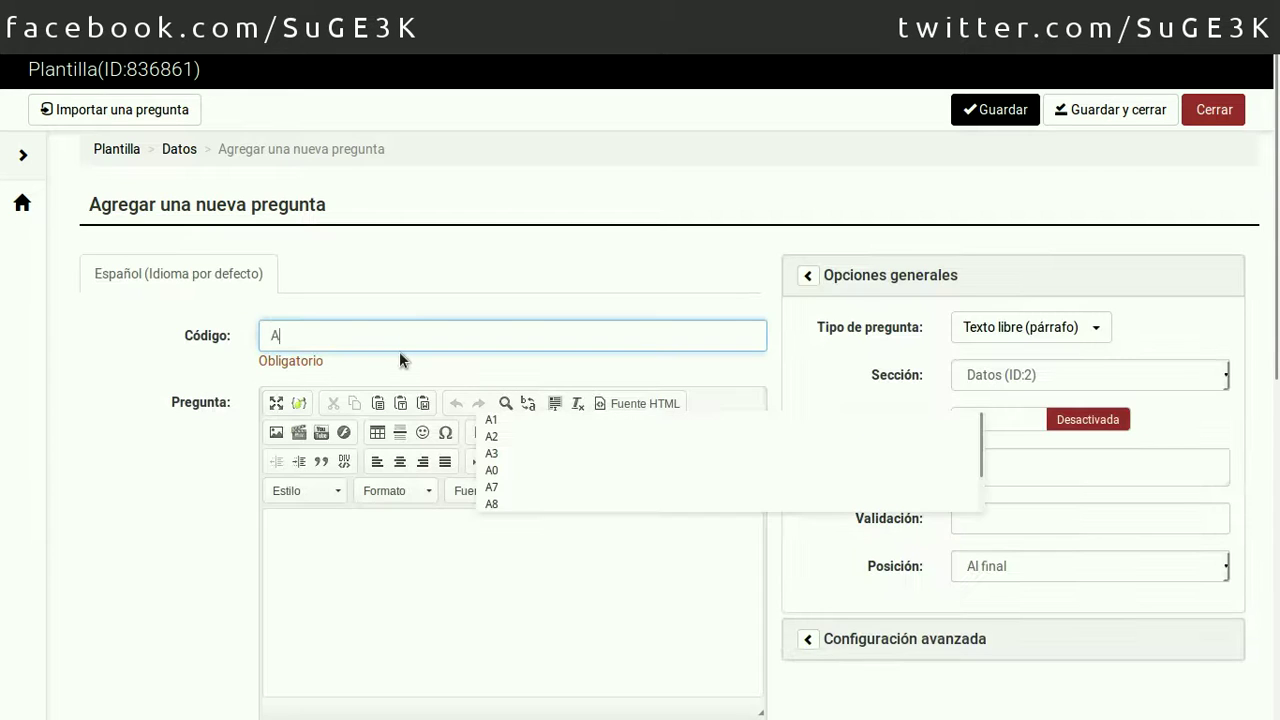
pyautogui.write('4')
pyautogui.click(347, 557)
pyautogui.write('c')
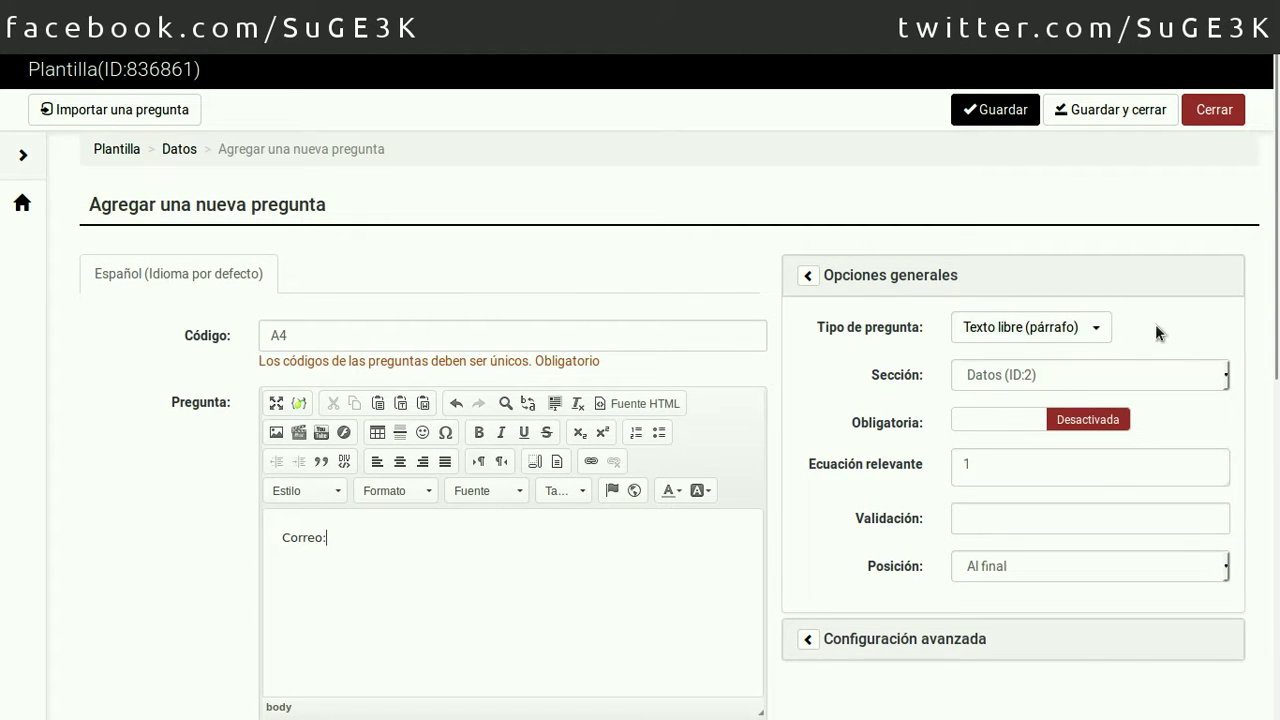
# - Set the Correo question's type to Texto libre (línea) and try to save and close it
pyautogui.scroll(-2, 1158, 290)
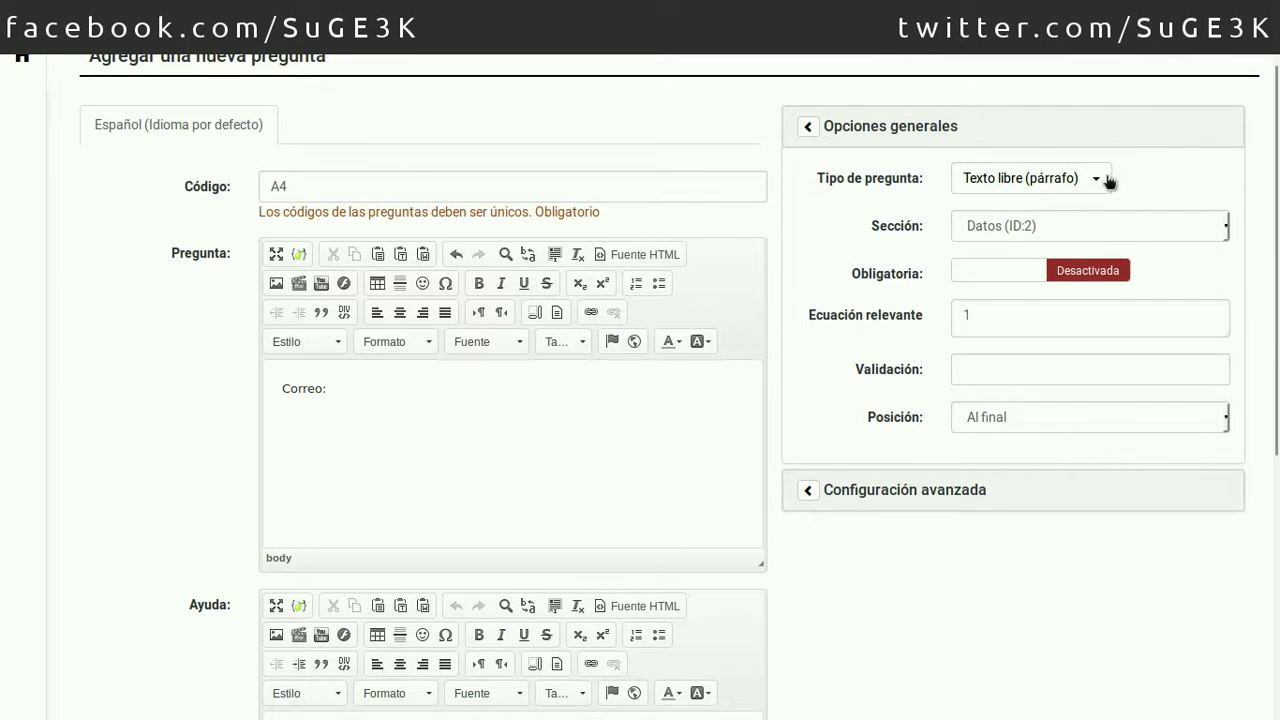
pyautogui.click(1087, 178)
pyautogui.scroll(-6, 1050, 560)
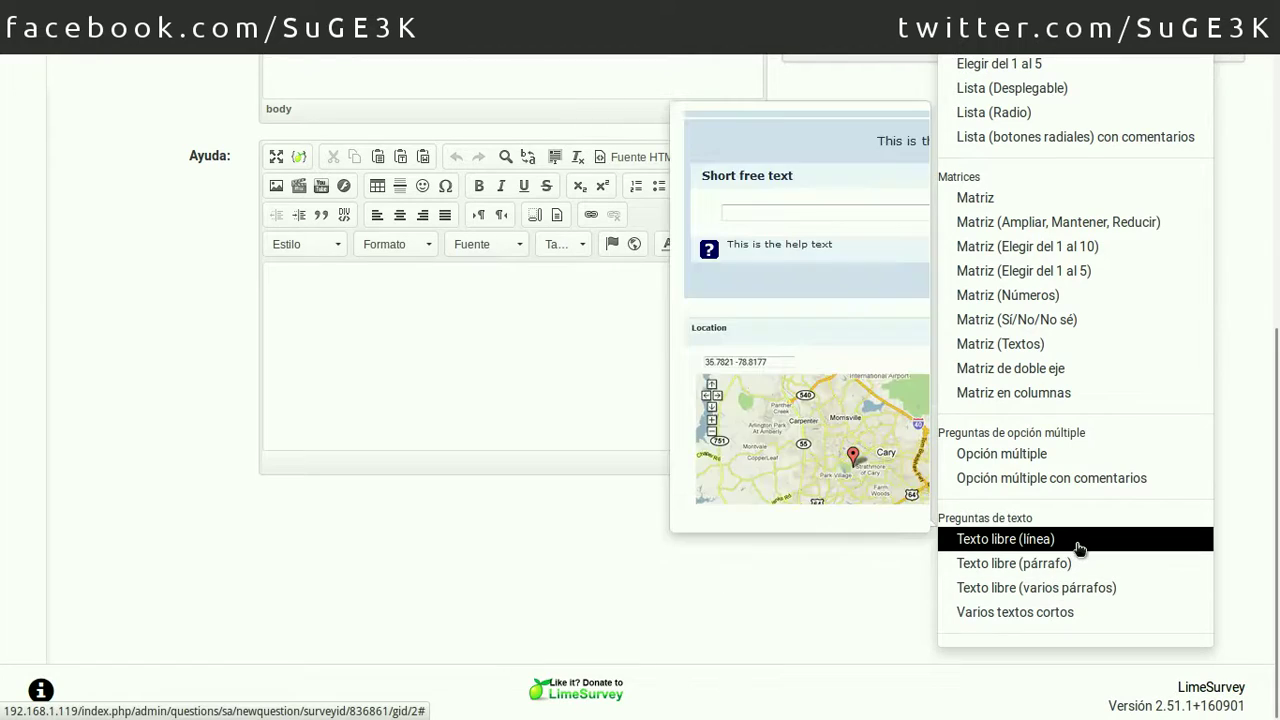
pyautogui.click(1075, 540)
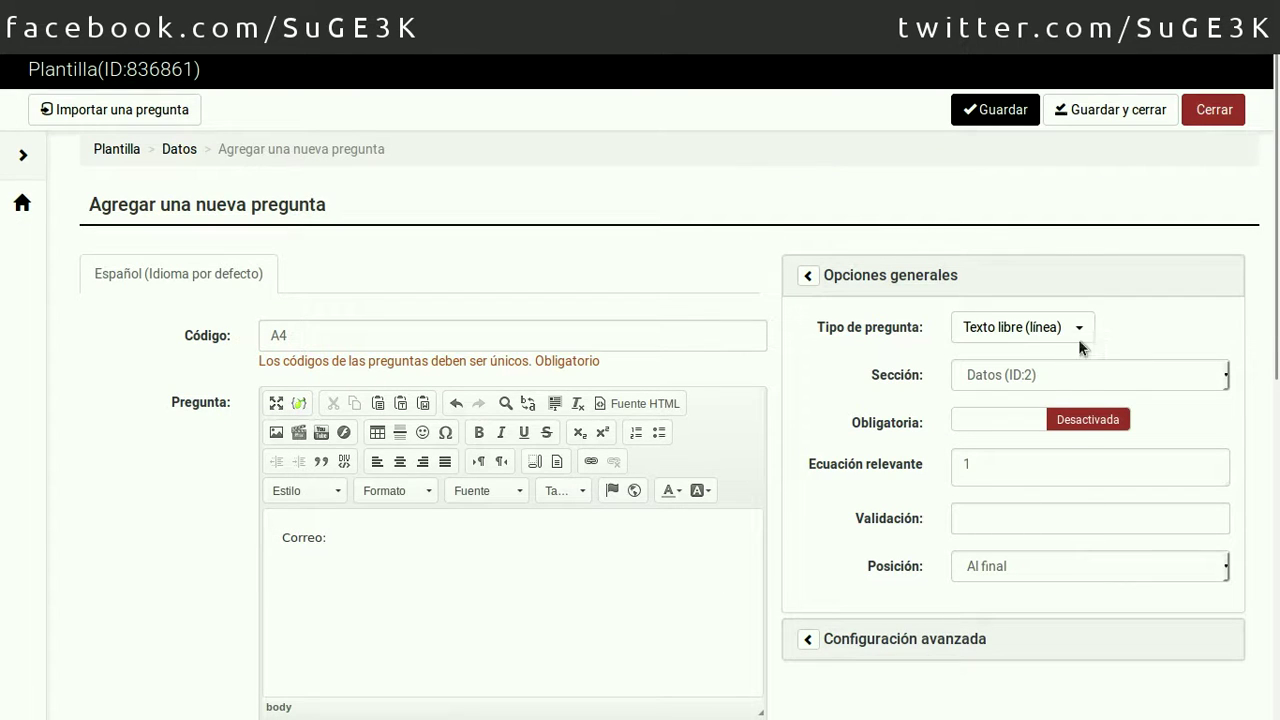
pyautogui.click(1093, 116)
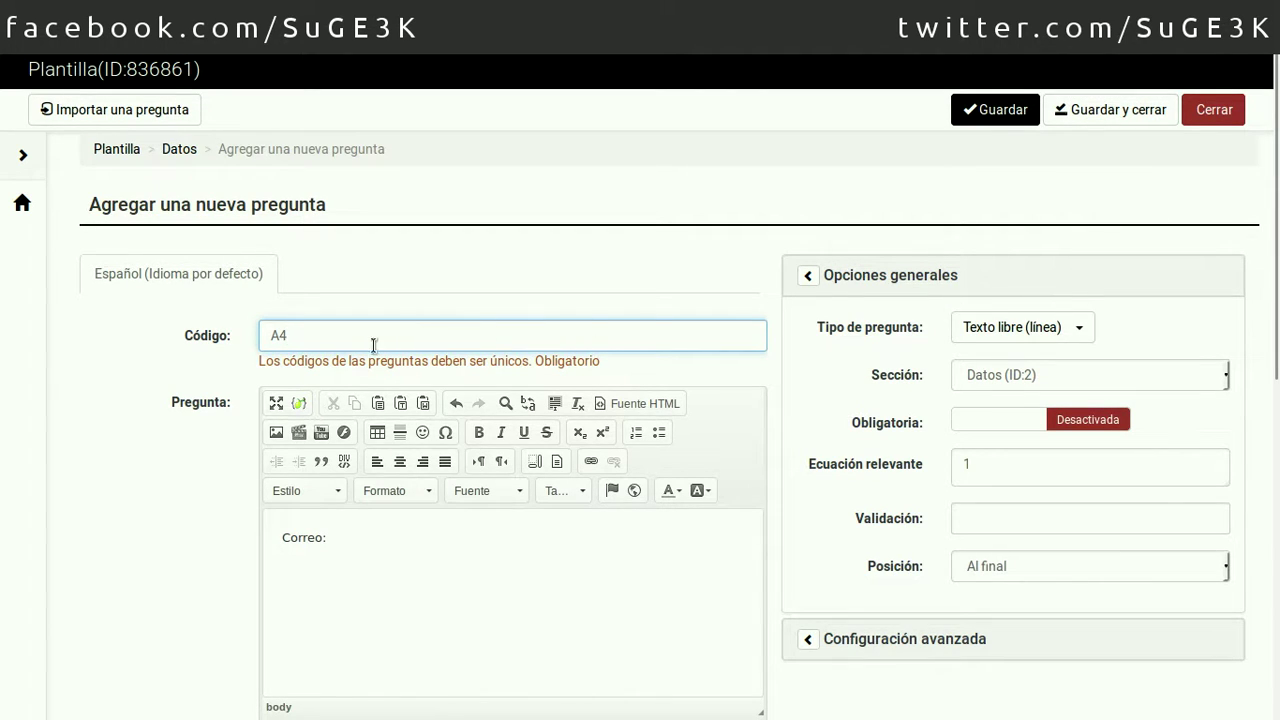
# - Change the Correo question's code to A5, then save and close the question
pyautogui.press('BackSpace')
pyautogui.write('5')
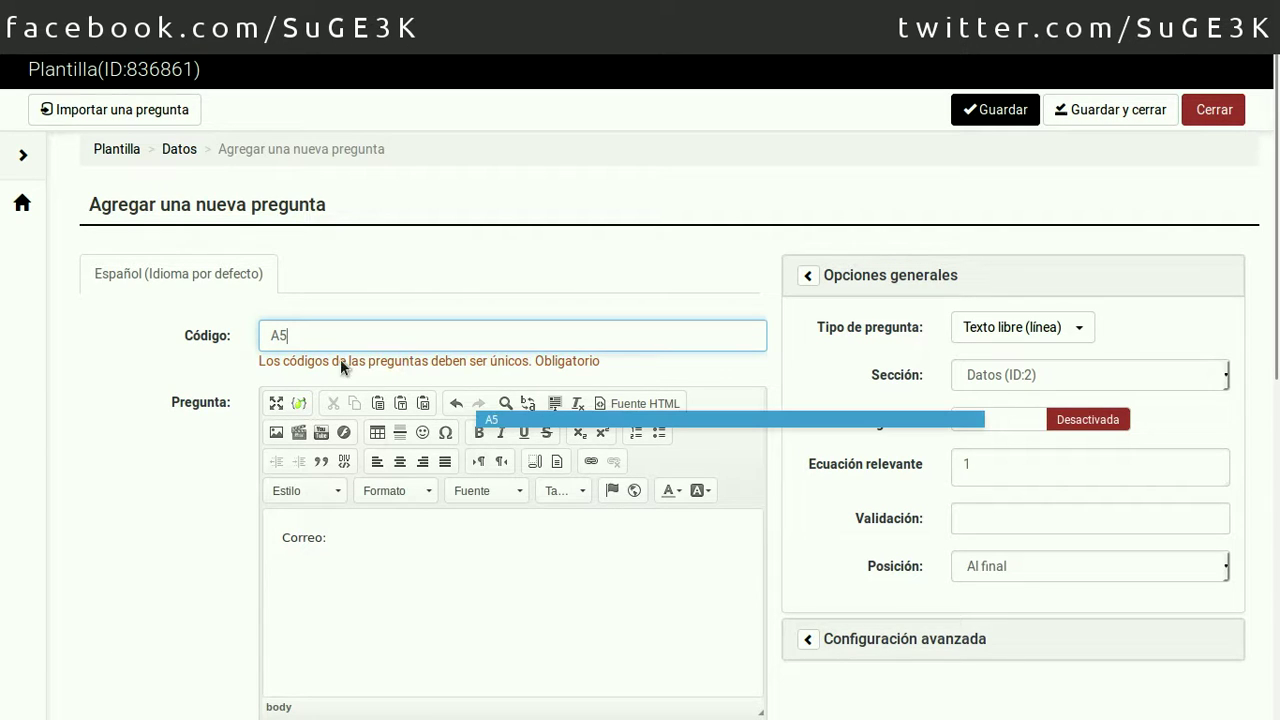
pyautogui.click(950, 187)
pyautogui.click(1080, 115)
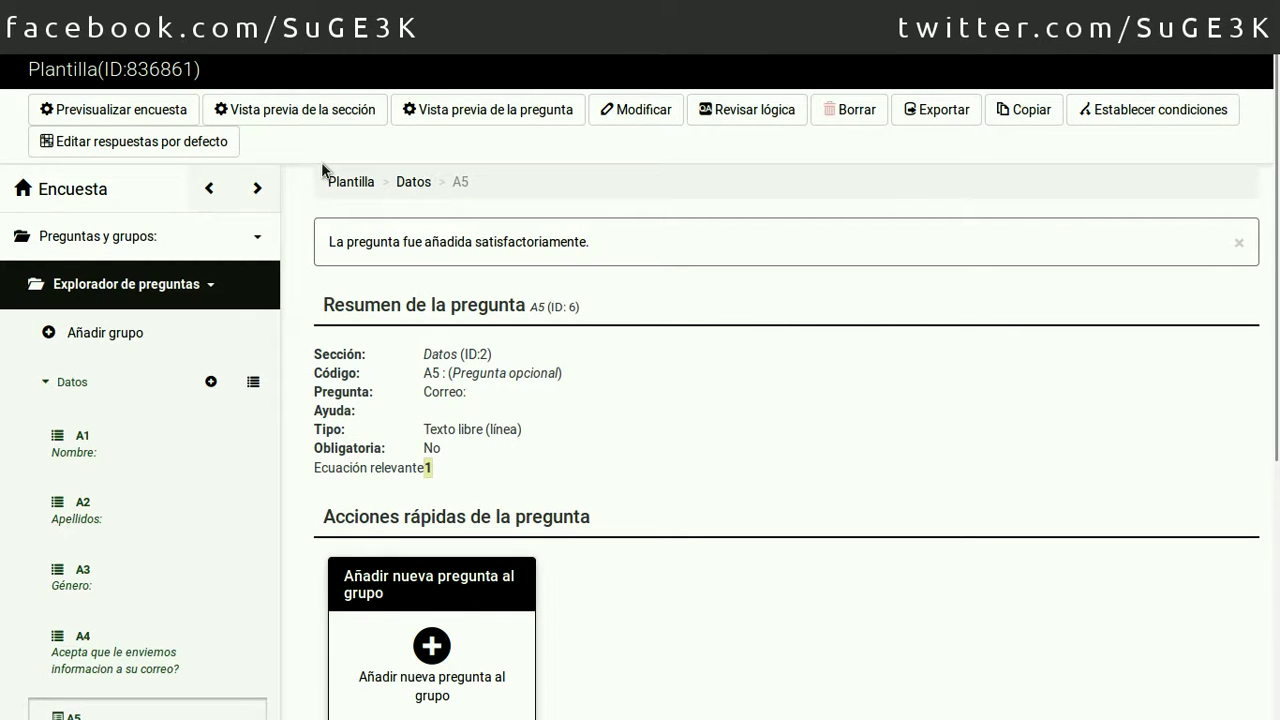
# - Preview the Datos section and examine its questions from Nombre to Correo, including which are marked mandatory
pyautogui.click(320, 112)
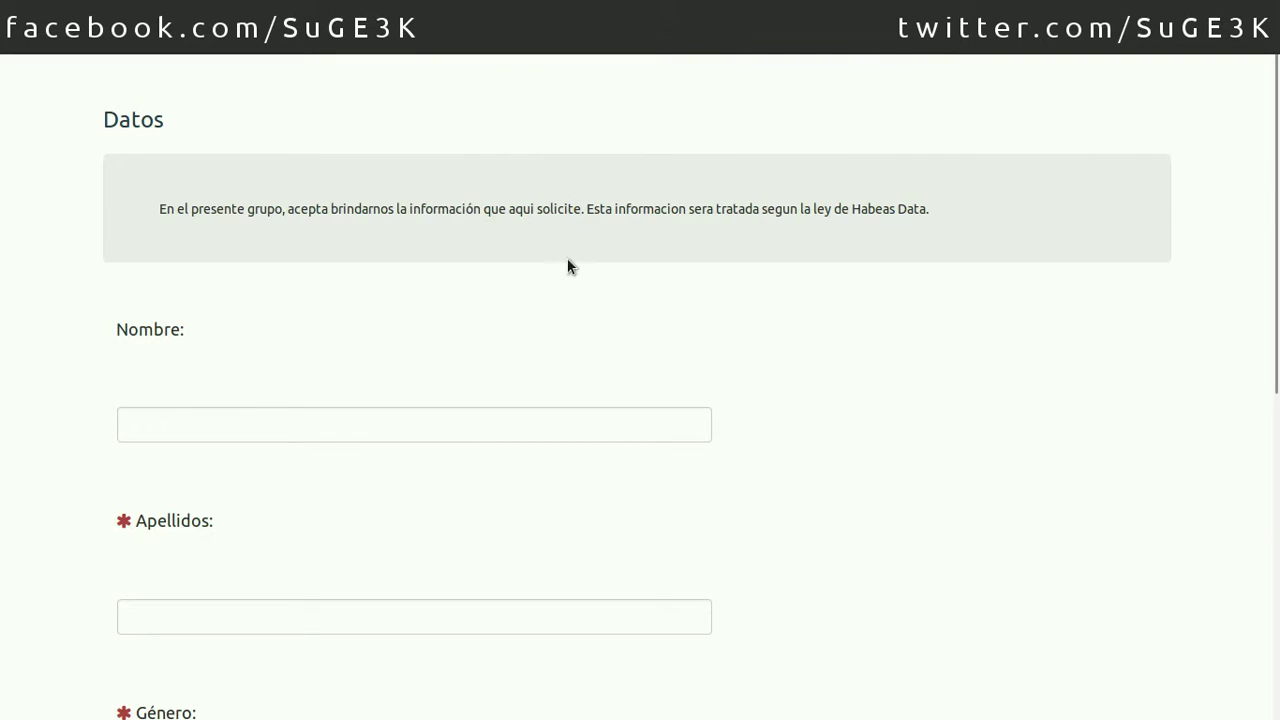
pyautogui.scroll(-1, 567, 265)
pyautogui.moveTo(112, 277); pyautogui.dragTo(185, 274)
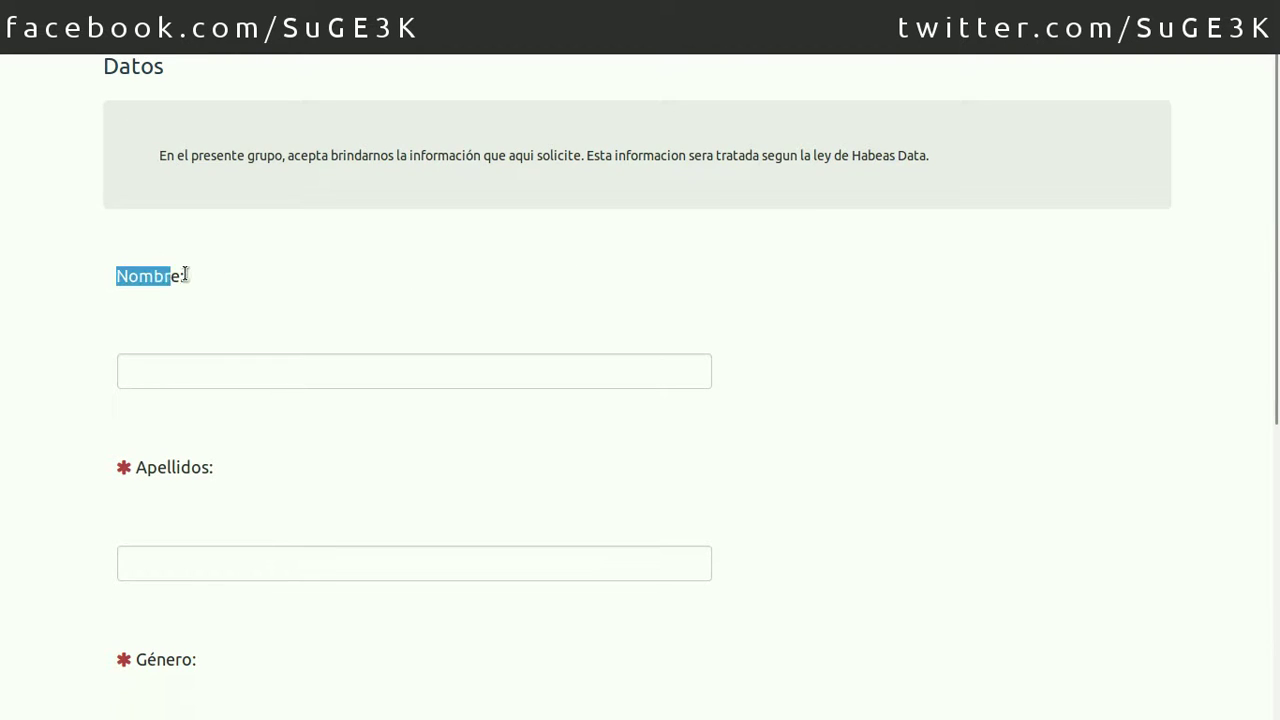
pyautogui.moveTo(100, 275)
pyautogui.mouseDown()
pyautogui.moveTo(188, 276)
pyautogui.moveTo(100, 278)
pyautogui.mouseUp()
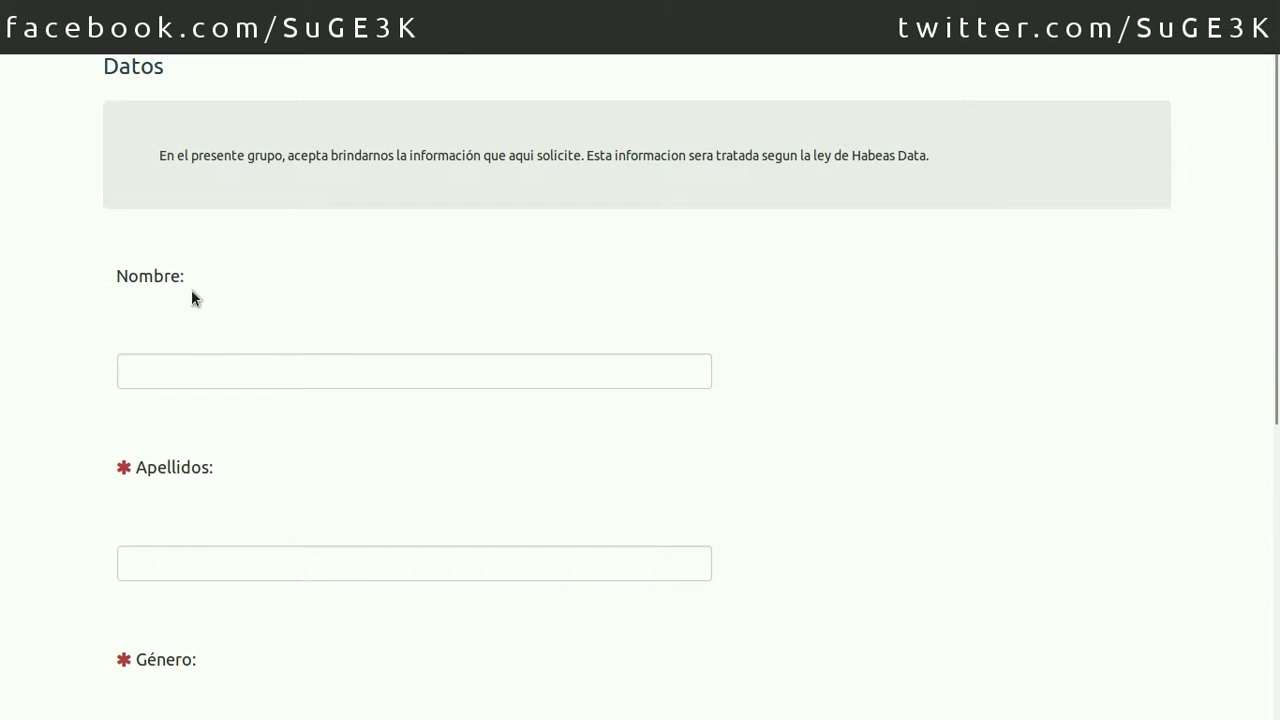
pyautogui.scroll(-3, 316, 371)
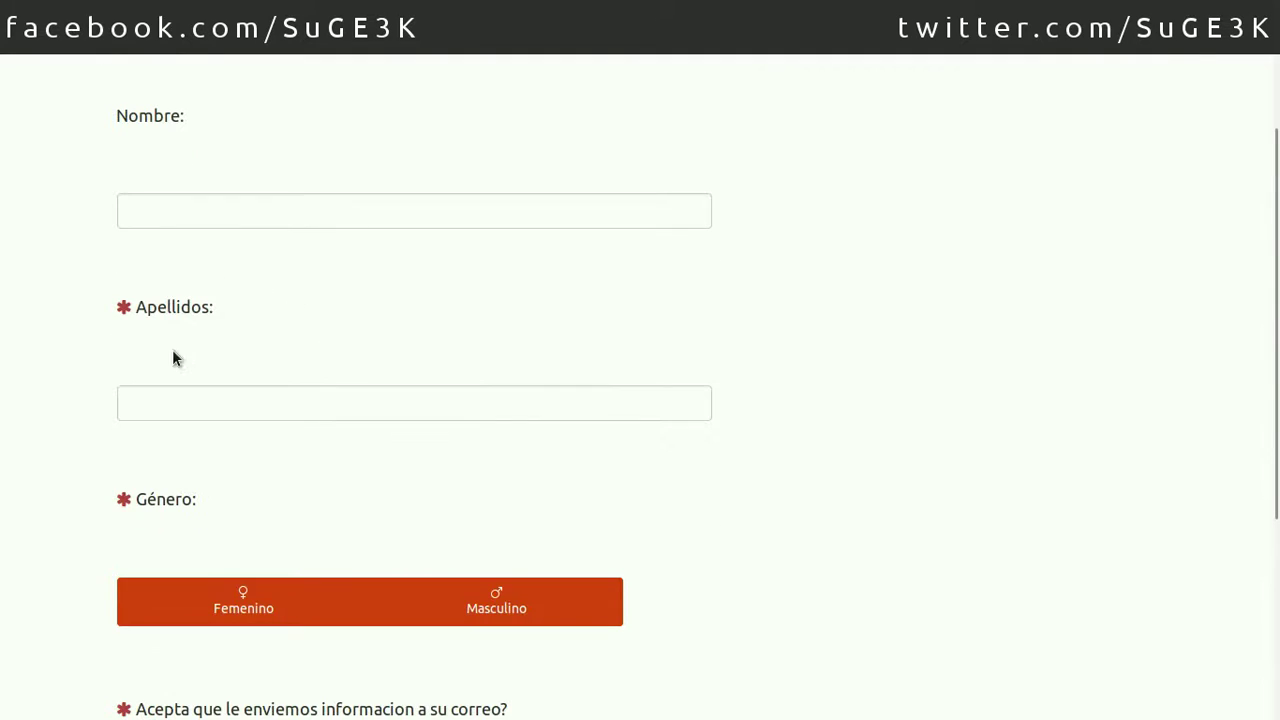
pyautogui.scroll(-5, 194, 362)
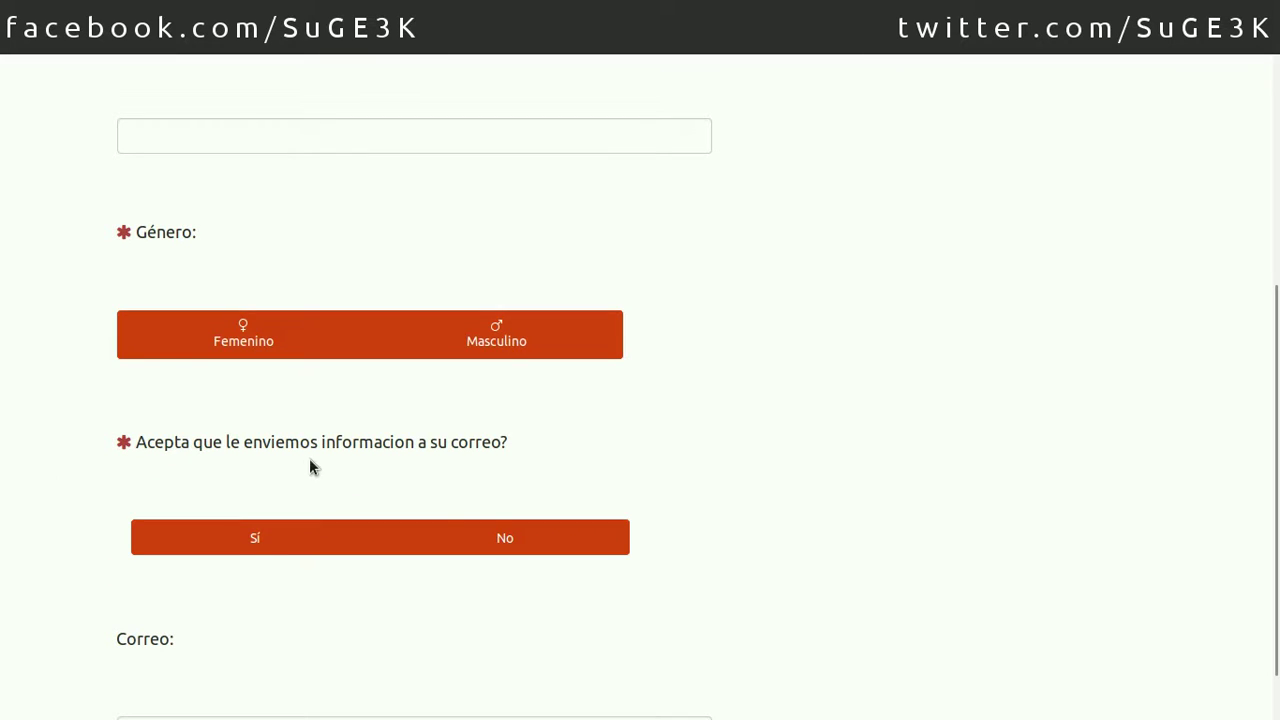
pyautogui.scroll(-1, 468, 454)
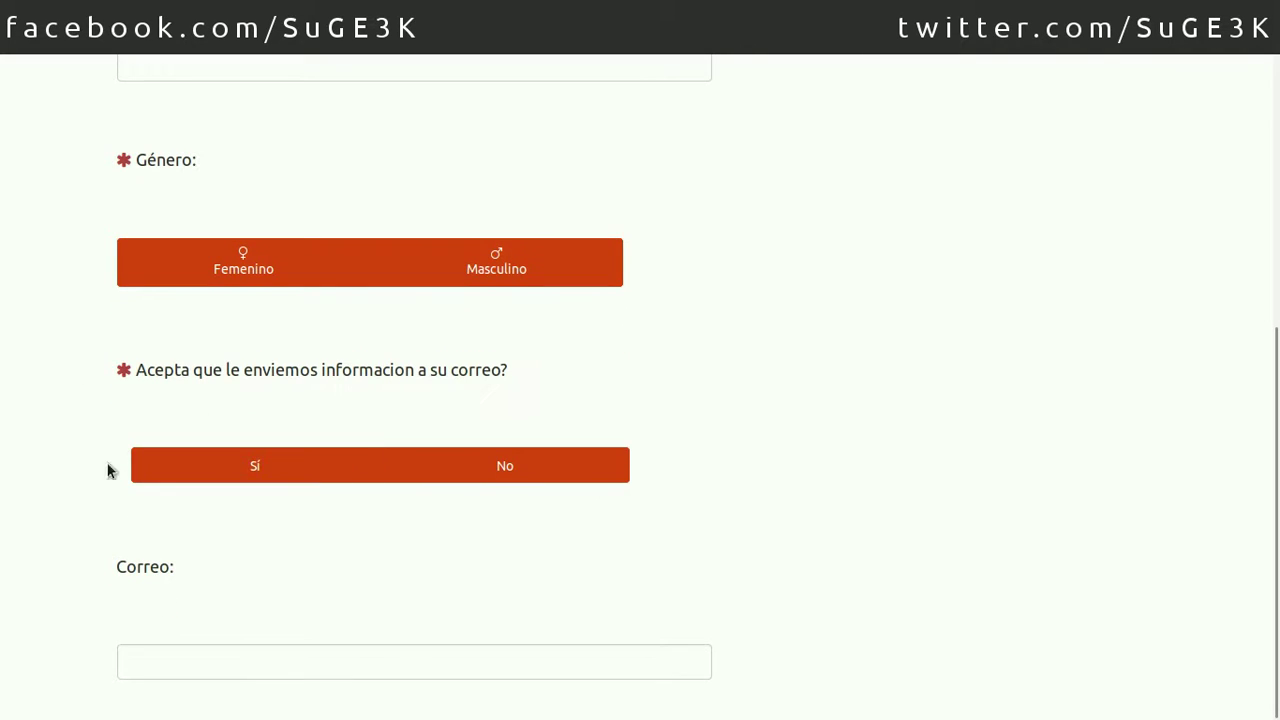
# - Test the No and Sí answers of the e-mail consent question in the preview and return to the section's start
pyautogui.click(480, 463)
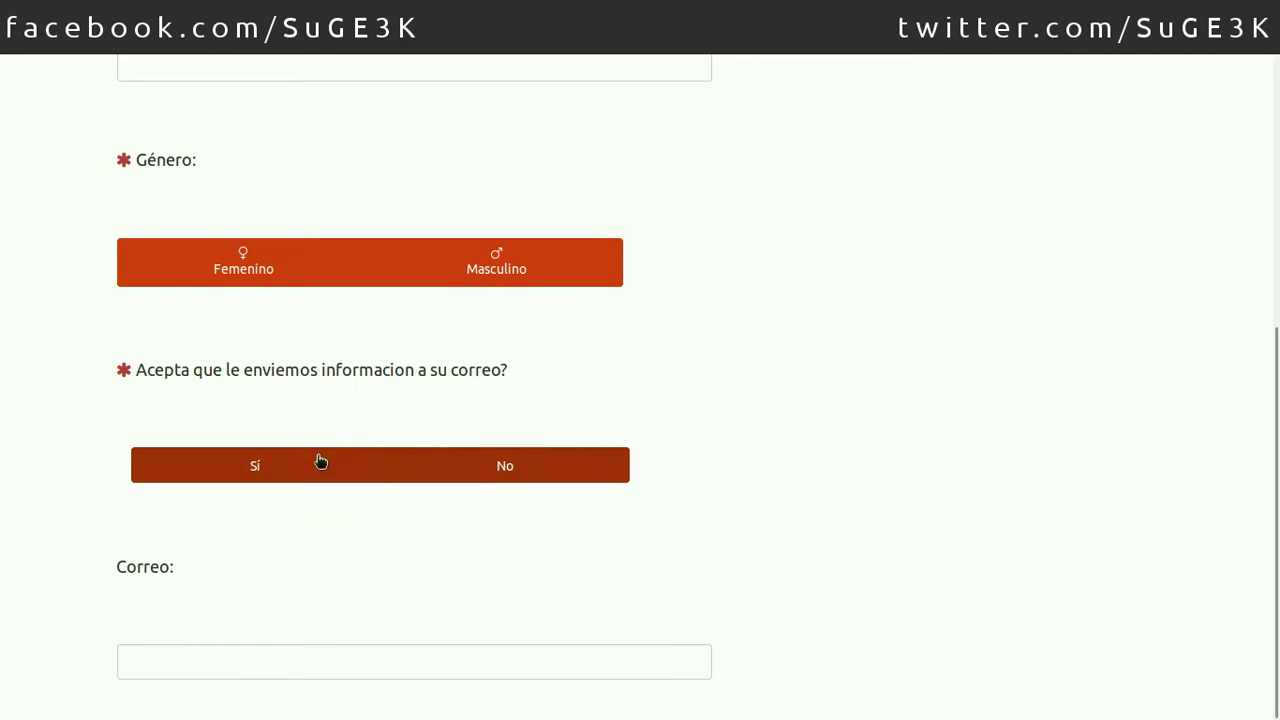
pyautogui.click(320, 461)
pyautogui.scroll(6, 881, 370)
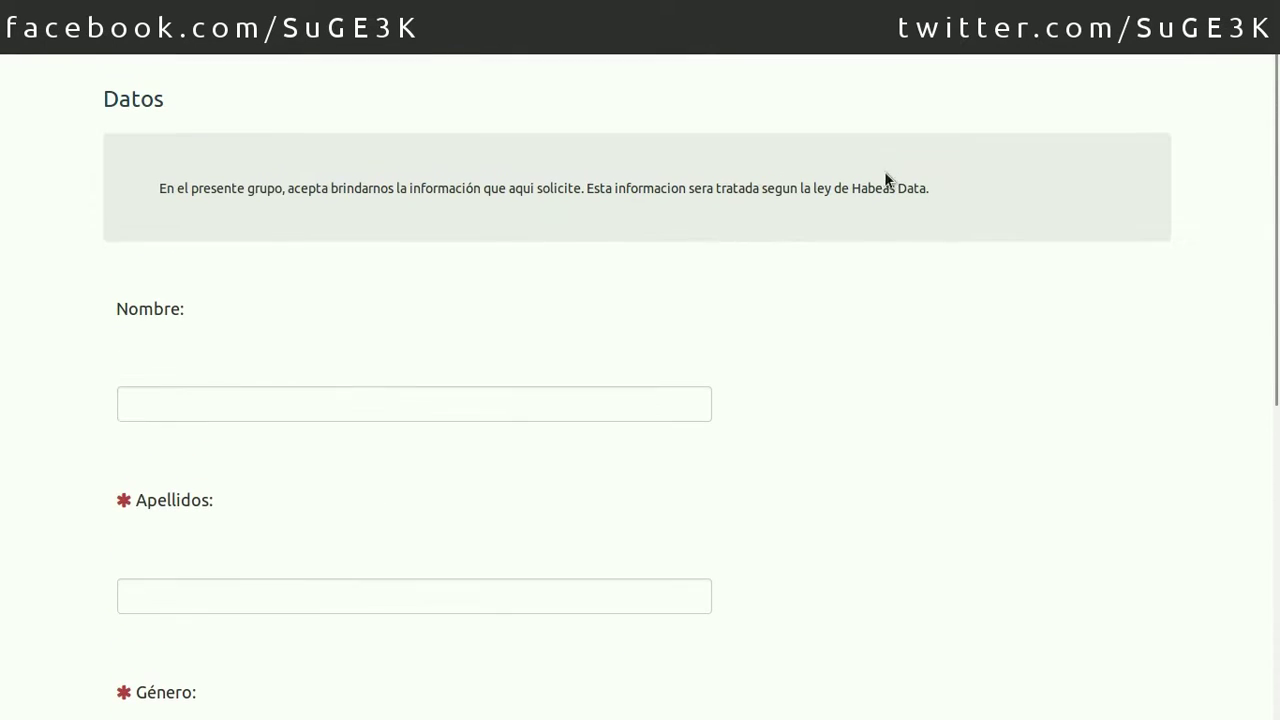